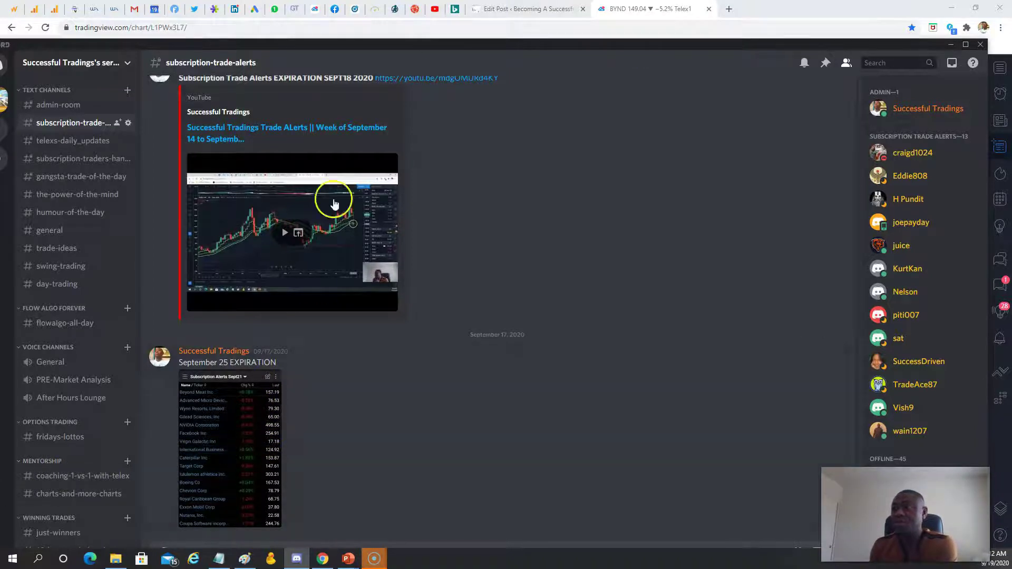
# - Drag the Discord alerts window mostly off-screen left to expose the BYND daily chart
pyautogui.moveTo(263, 48); pyautogui.dragTo(271, 30)
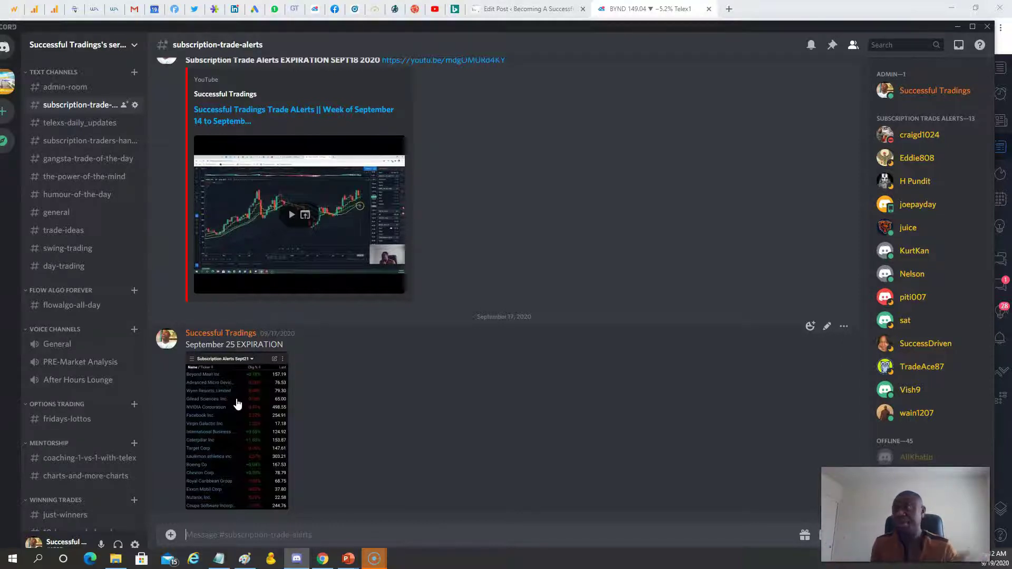
pyautogui.click(289, 327)
pyautogui.moveTo(293, 27); pyautogui.dragTo(0, 20)
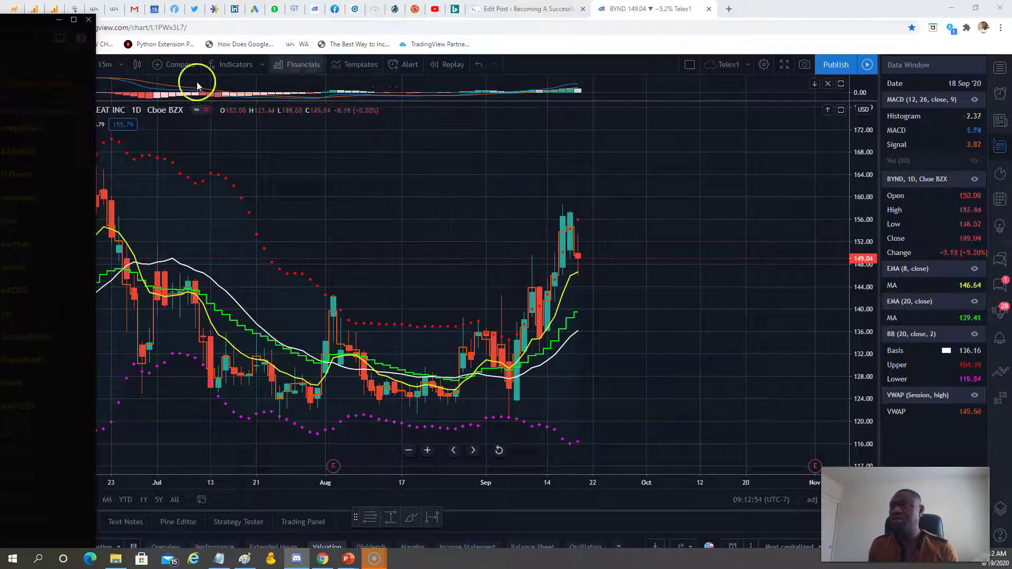
# - Minimise Discord so the Beyond Meat daily chart fills the screen
pyautogui.click(59, 20)
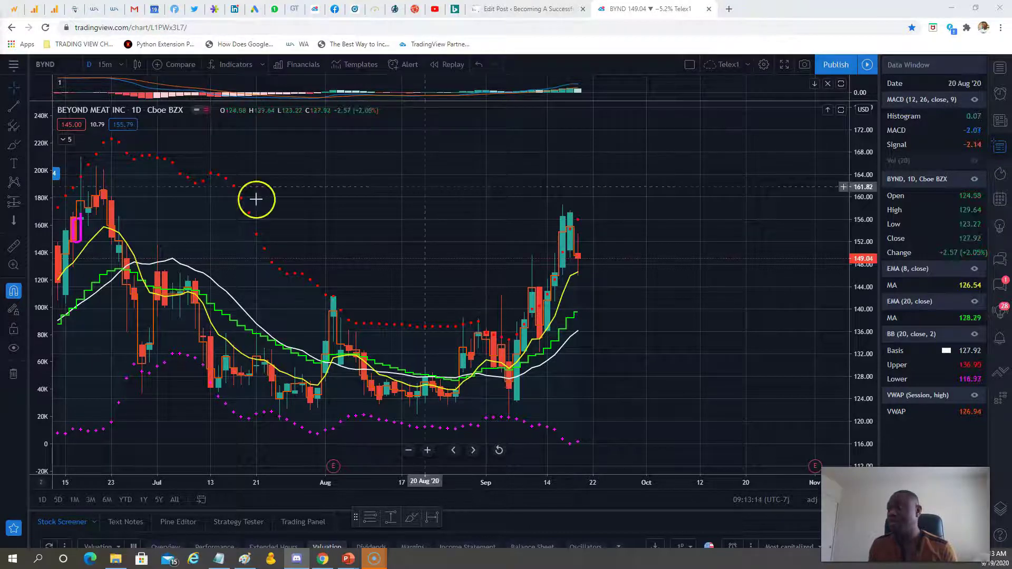
# - Switch BYND to 1-week candles, zoom in, and inspect the 14 Sep '20 bar (149.04)
pyautogui.click(122, 64)
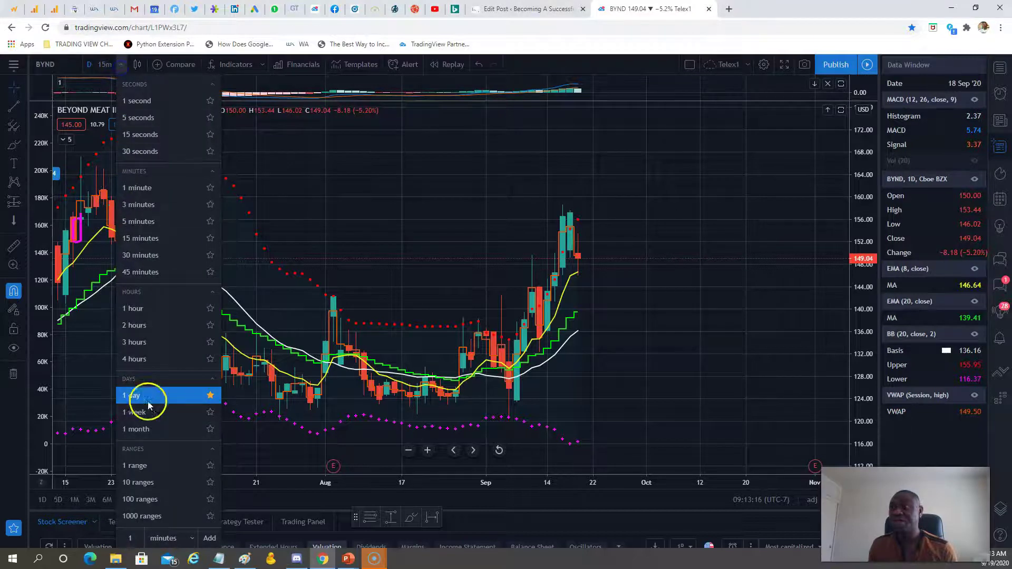
pyautogui.click(136, 413)
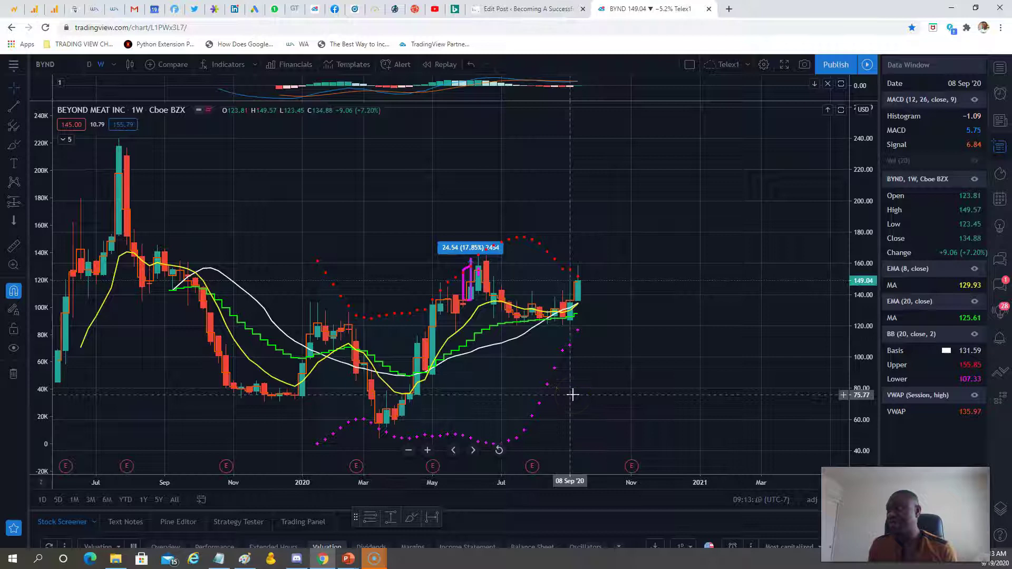
pyautogui.click(428, 450)
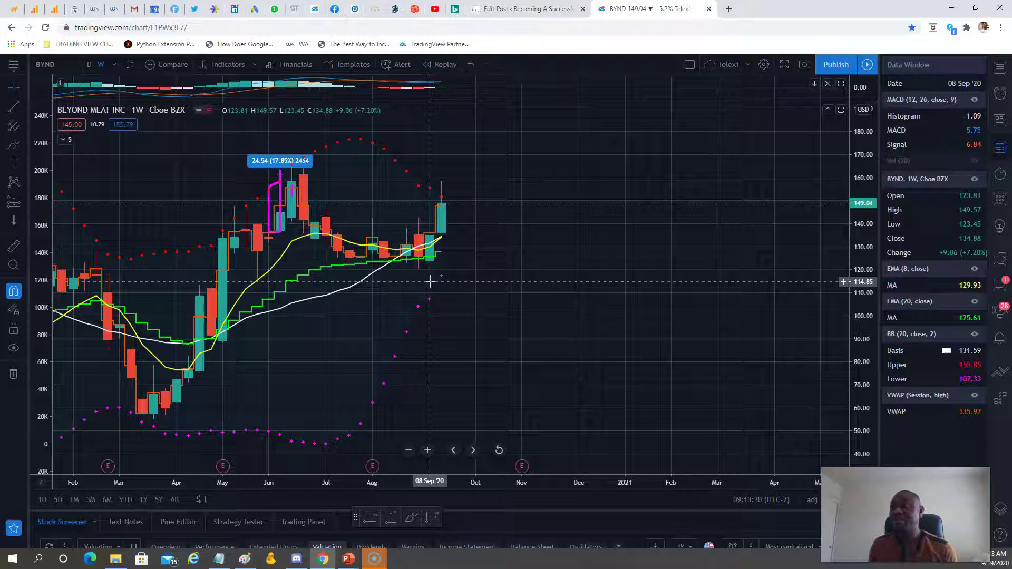
pyautogui.click(447, 276)
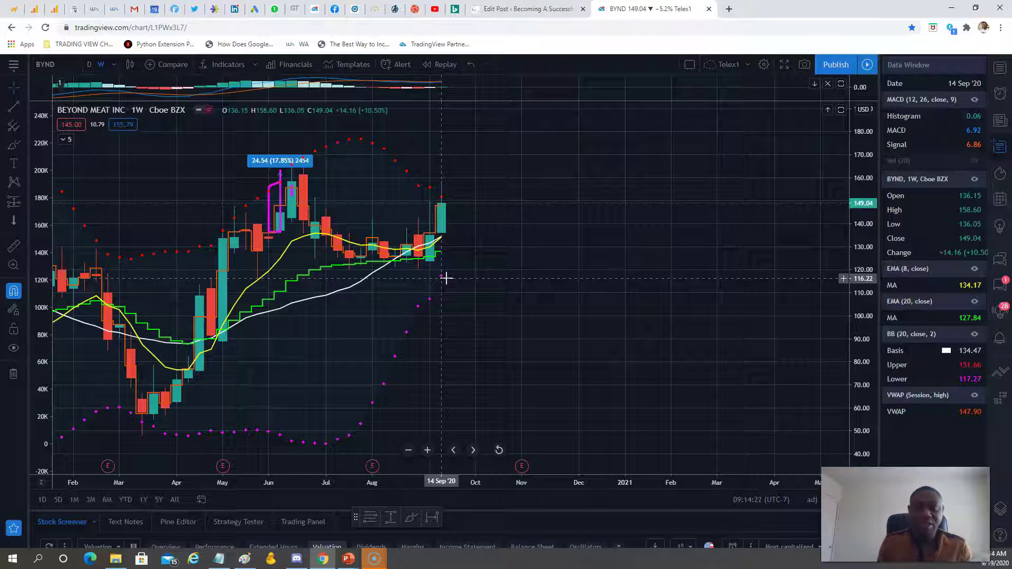
# - Load the Advanced Micro Devices (AMD) chart via symbol search
pyautogui.click(72, 63)
pyautogui.write('AM')
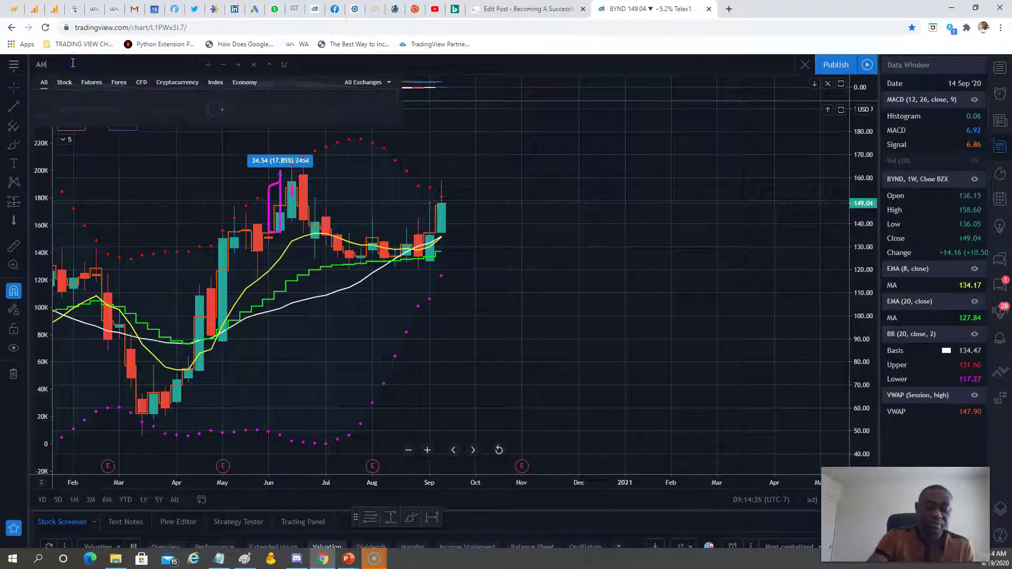
pyautogui.write('D')
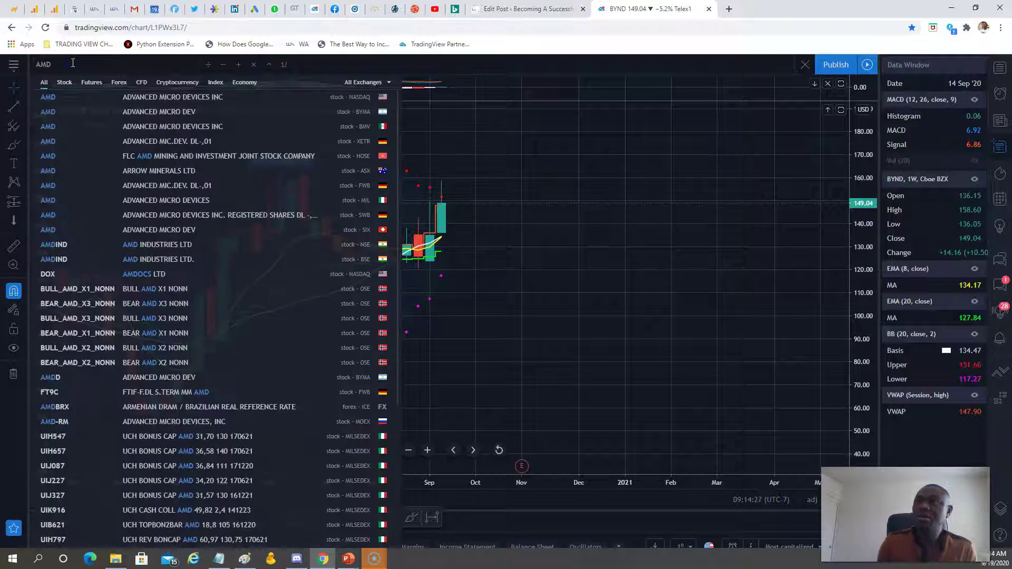
pyautogui.click(174, 99)
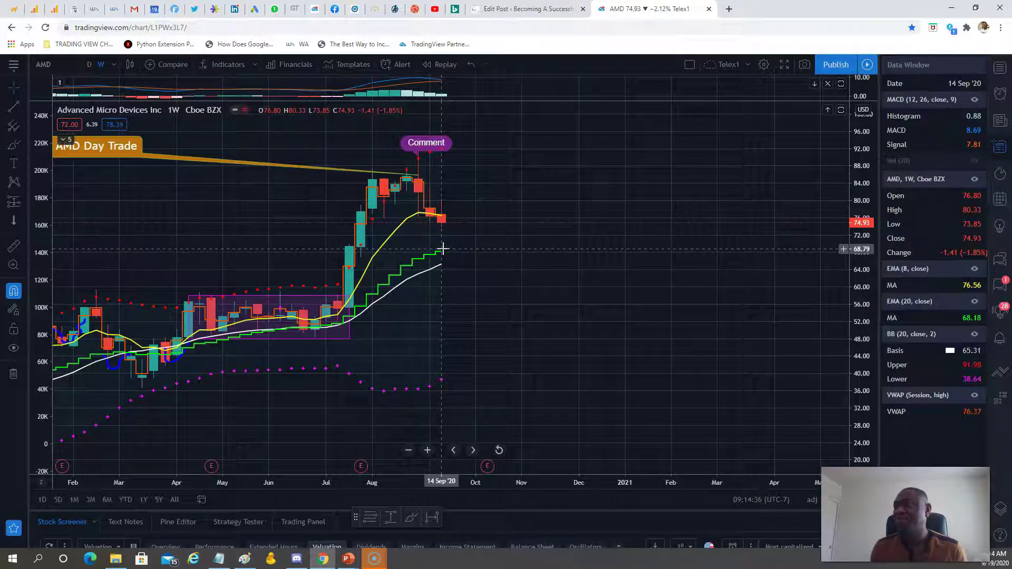
# - Zoom AMD in on May–September, checking recent weekly bars and the EMA 20 line
pyautogui.click(414, 182)
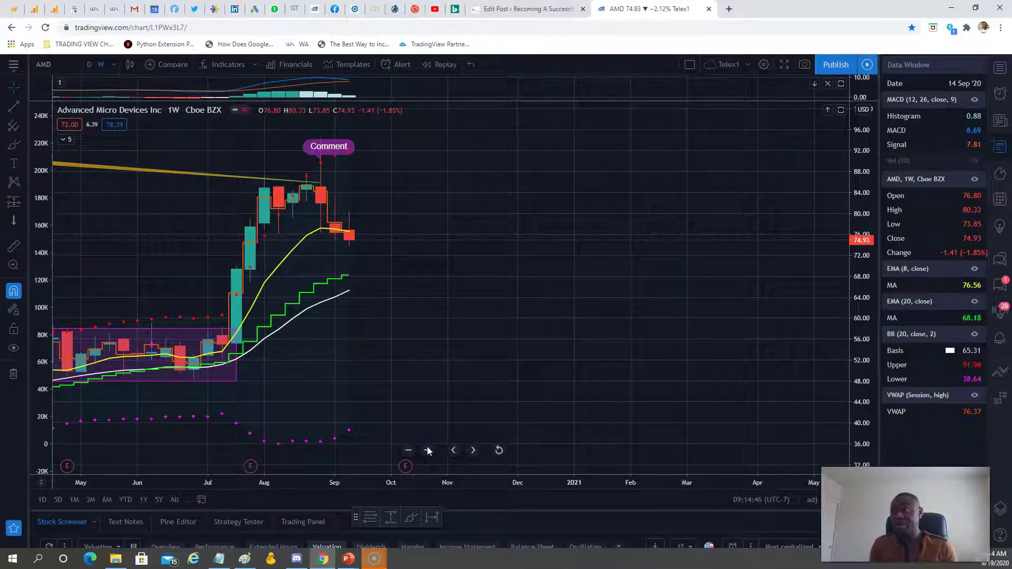
pyautogui.click(423, 448)
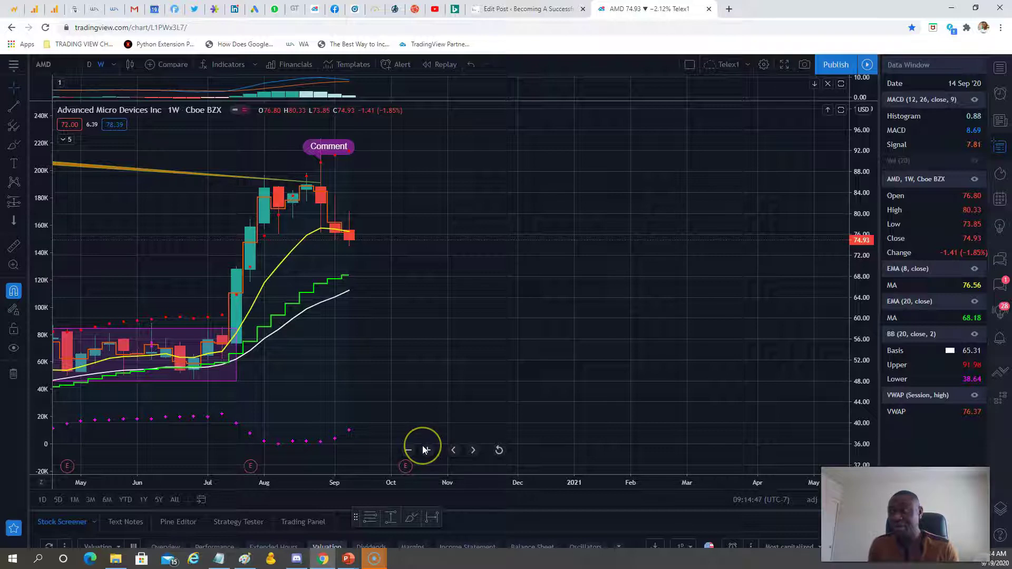
pyautogui.click(347, 276)
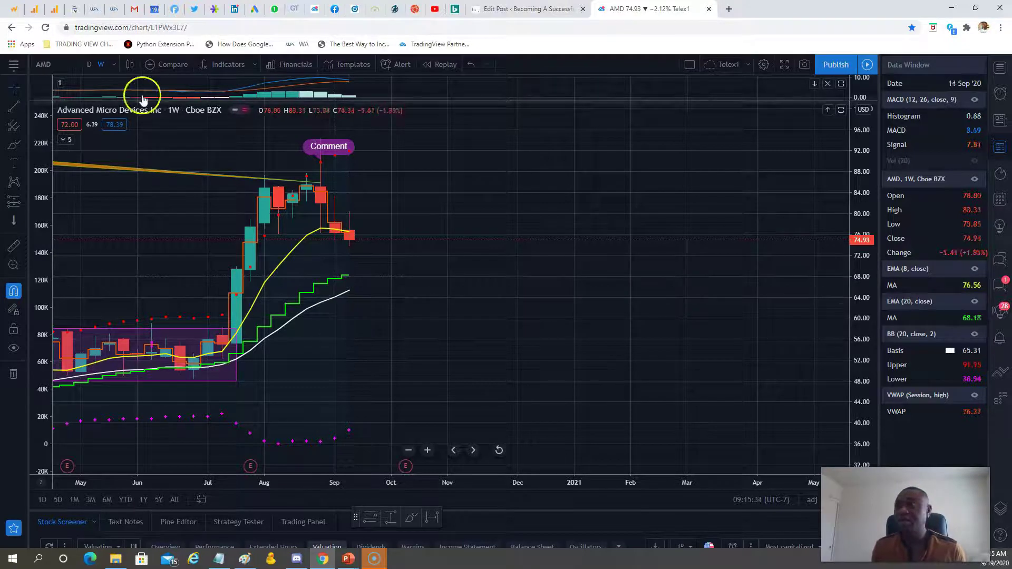
# - Load Wynn Resorts (WYNN) and zoom out to show mid-2019 through September 2020
pyautogui.click(55, 66)
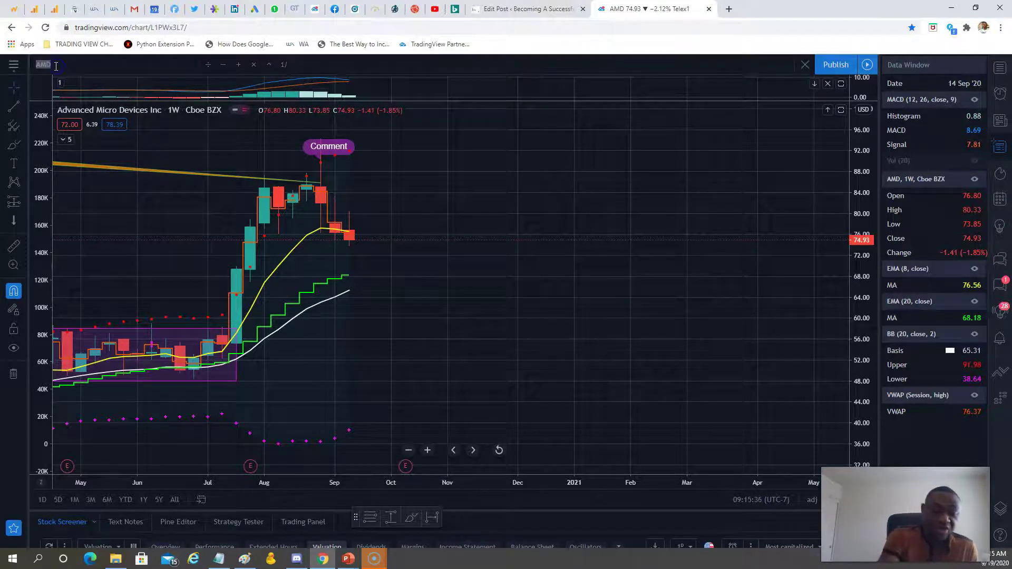
pyautogui.write('WYNN')
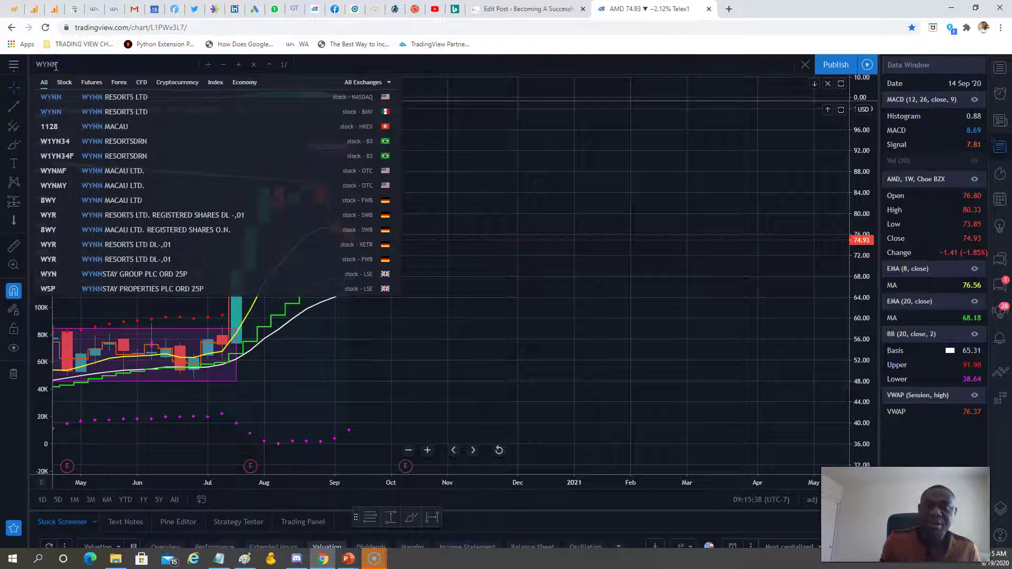
pyautogui.click(121, 98)
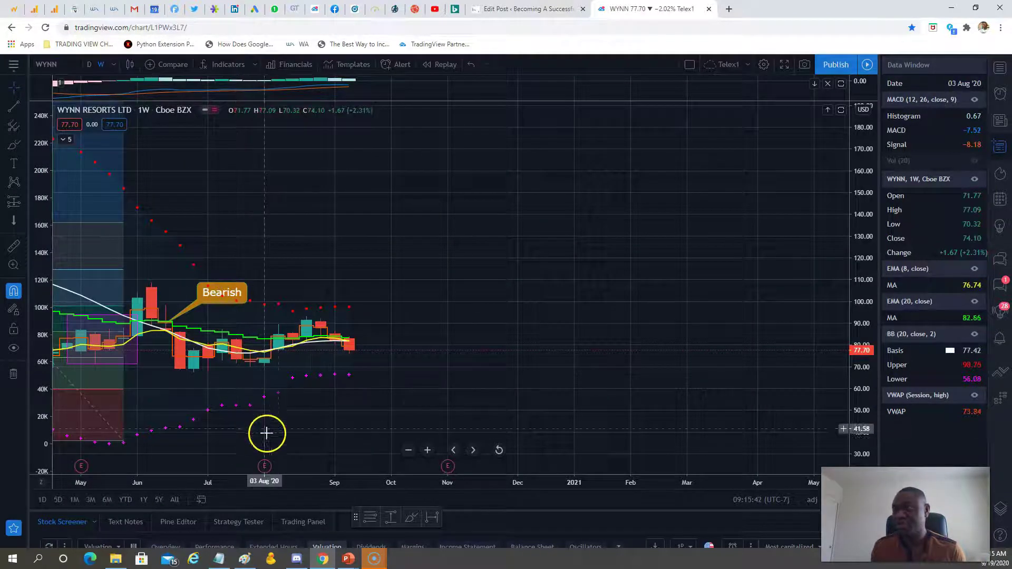
pyautogui.click(409, 451)
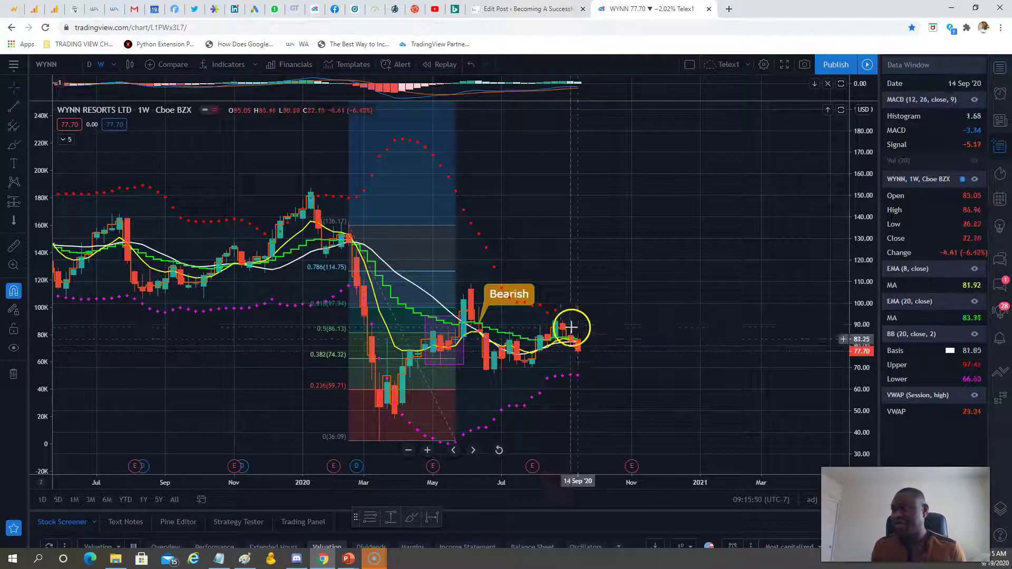
# - Inspect the 29 Jun and 14 Sep '20 WYNN weekly bars, clearing the Bollinger Bands selection
pyautogui.click(580, 380)
pyautogui.click(494, 422)
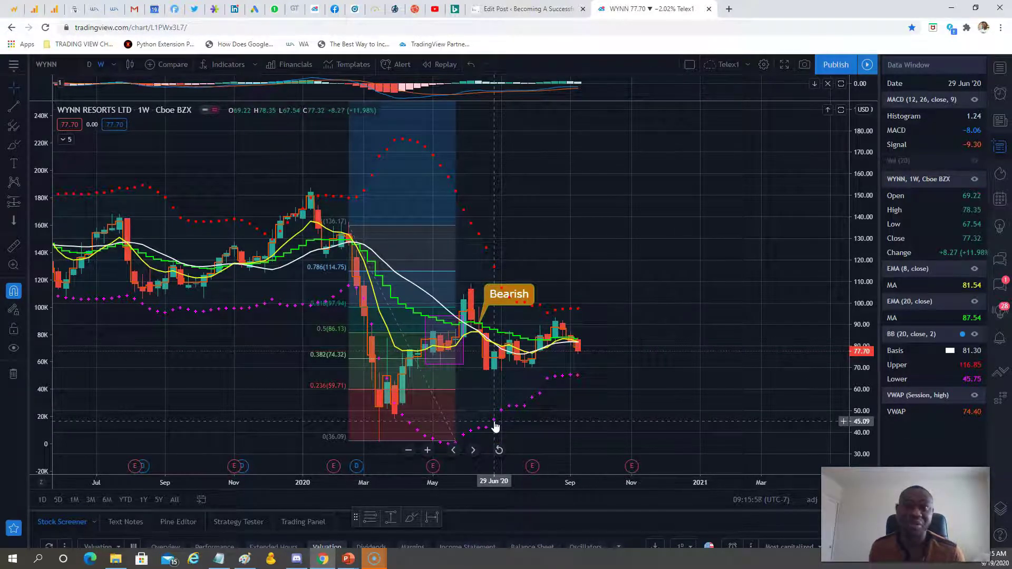
pyautogui.click(492, 416)
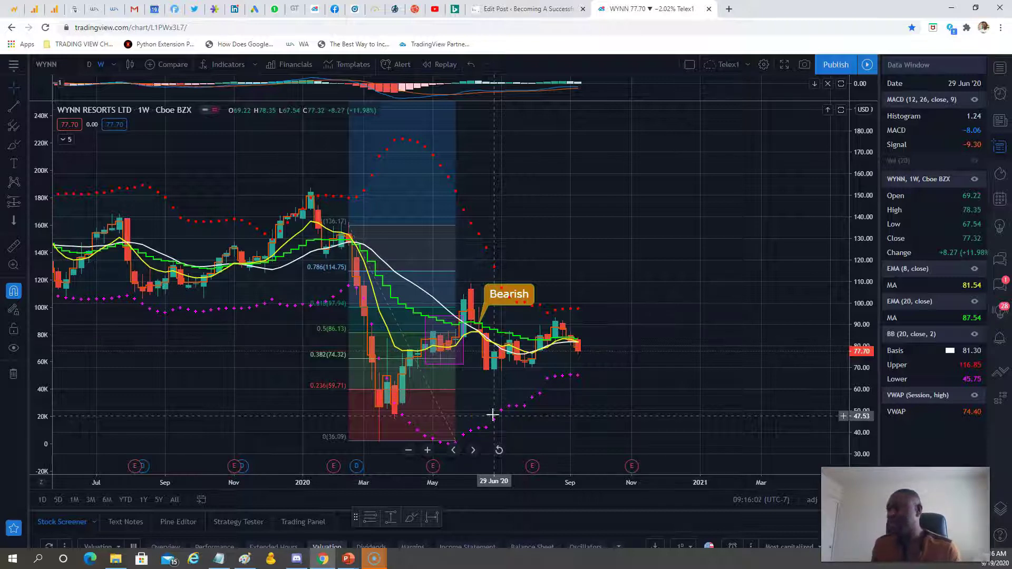
pyautogui.click(578, 403)
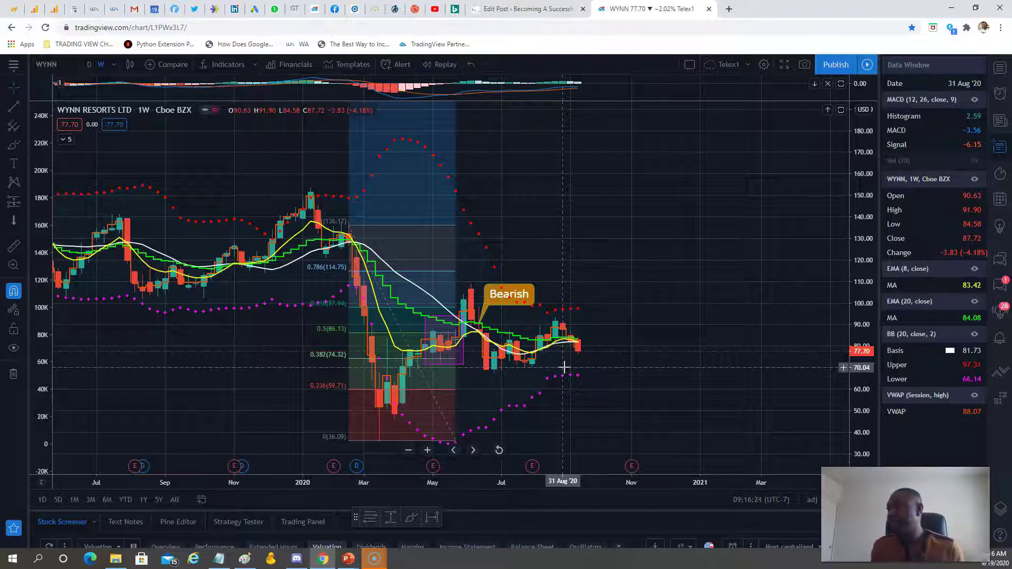
pyautogui.click(577, 379)
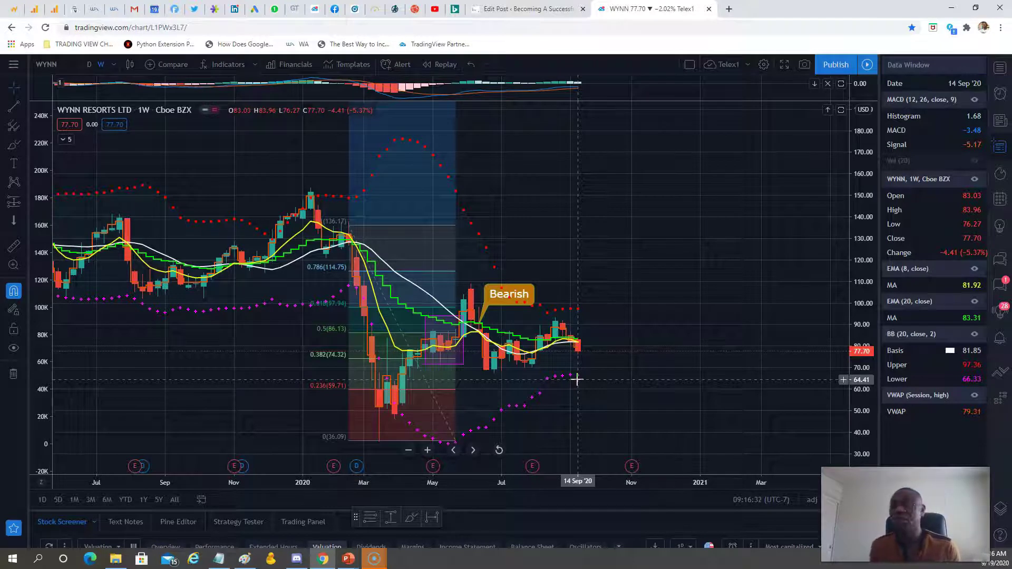
# - Search GILD and load Gilead Sciences Inc (NASDAQ)
pyautogui.click(63, 61)
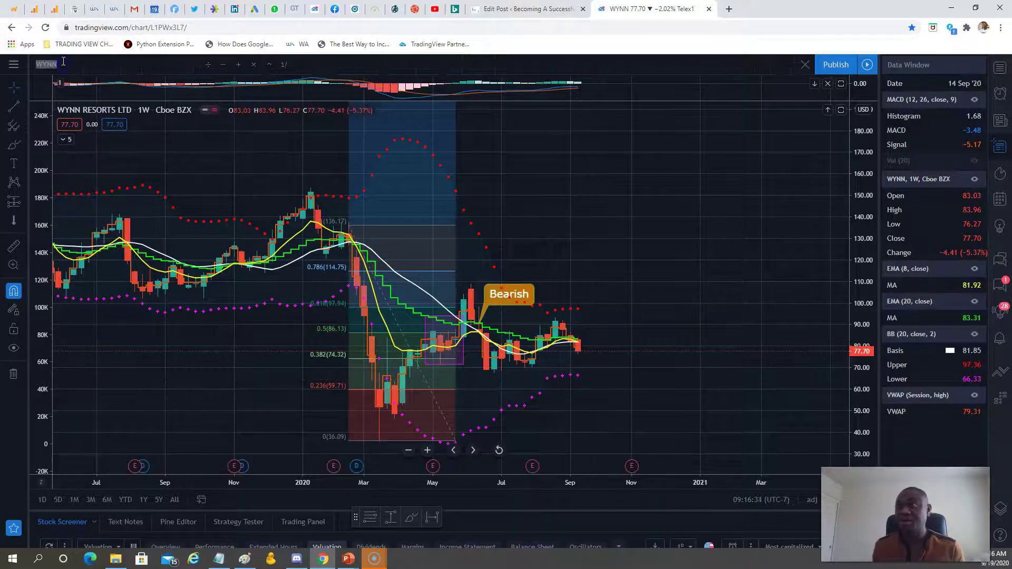
pyautogui.write('GILD')
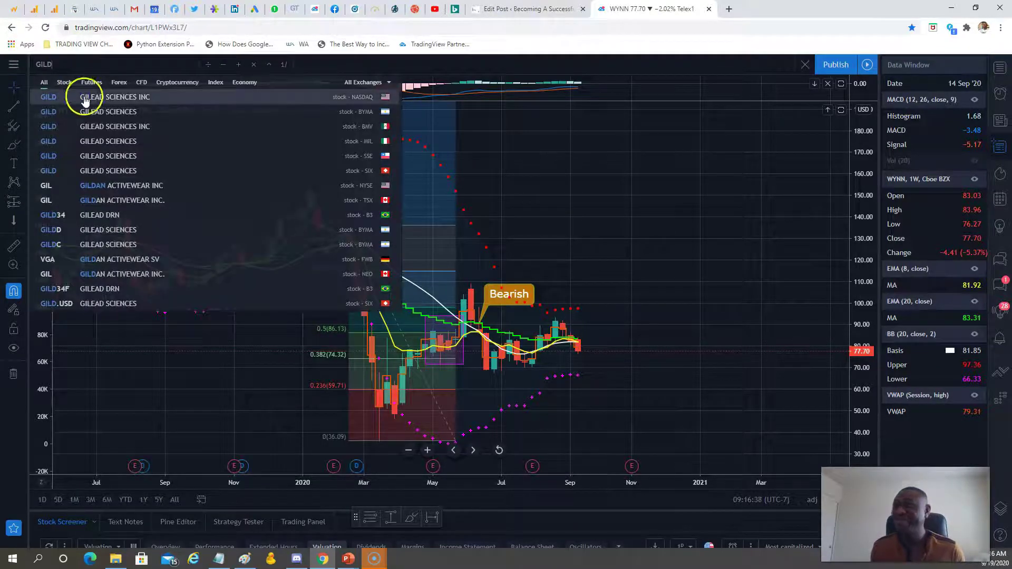
pyautogui.click(85, 98)
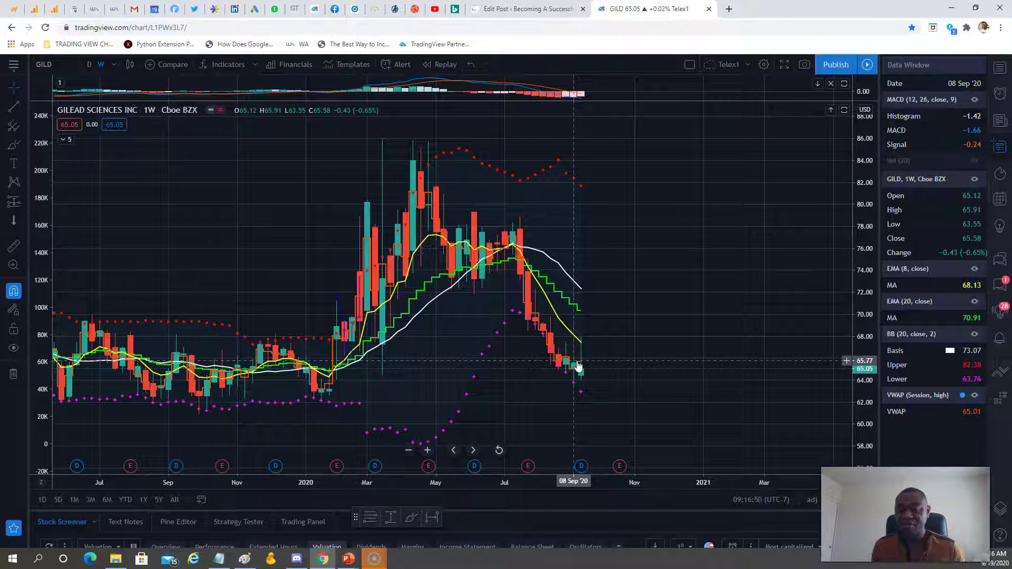
# - Inspect the latest GILD weekly candle, 14 Sep '20 closing at 65.05
pyautogui.click(578, 367)
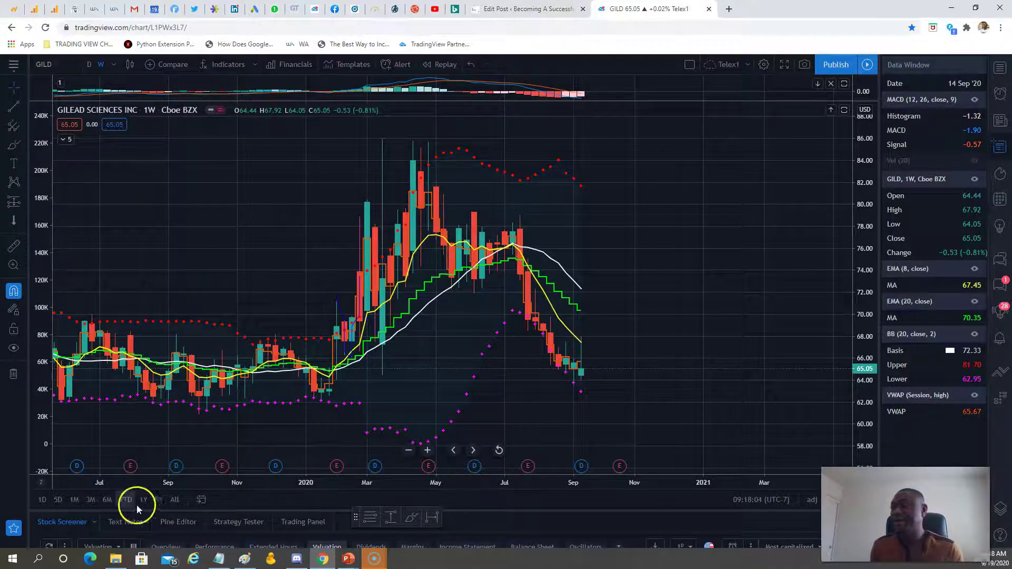
# - Search NVDA and load the NVIDIA Corp weekly chart
pyautogui.click(62, 70)
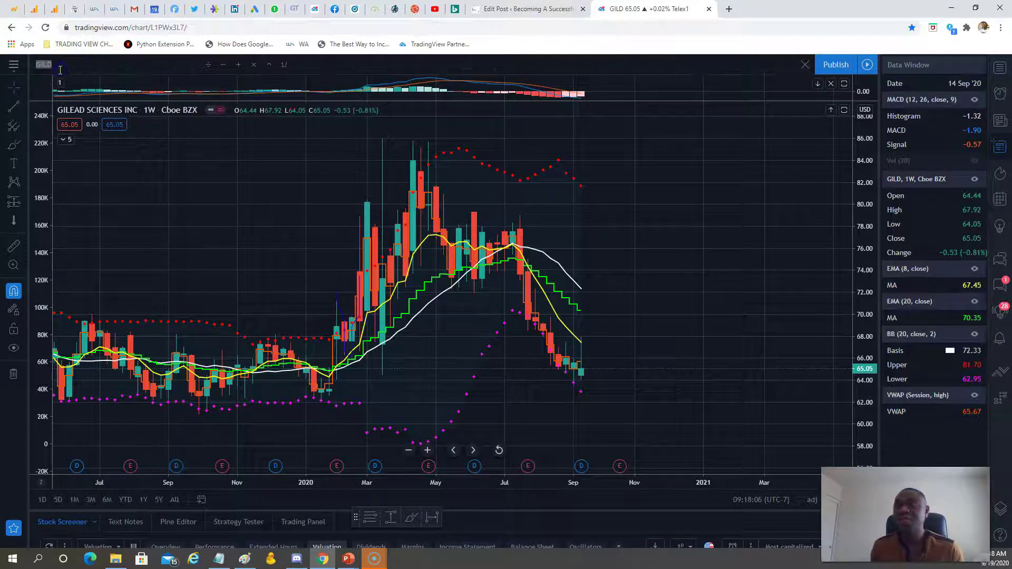
pyautogui.write('NVDA')
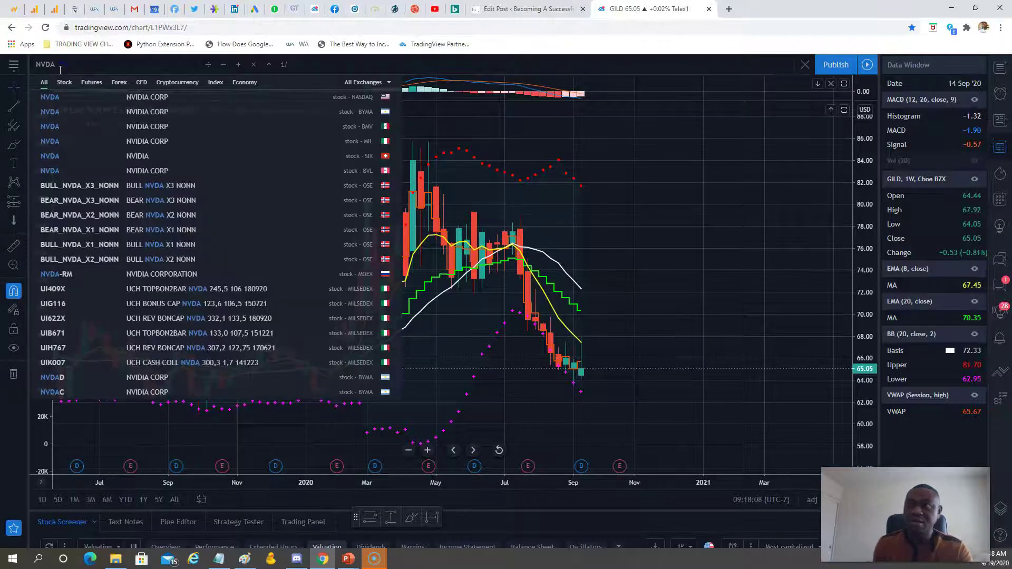
pyautogui.click(116, 100)
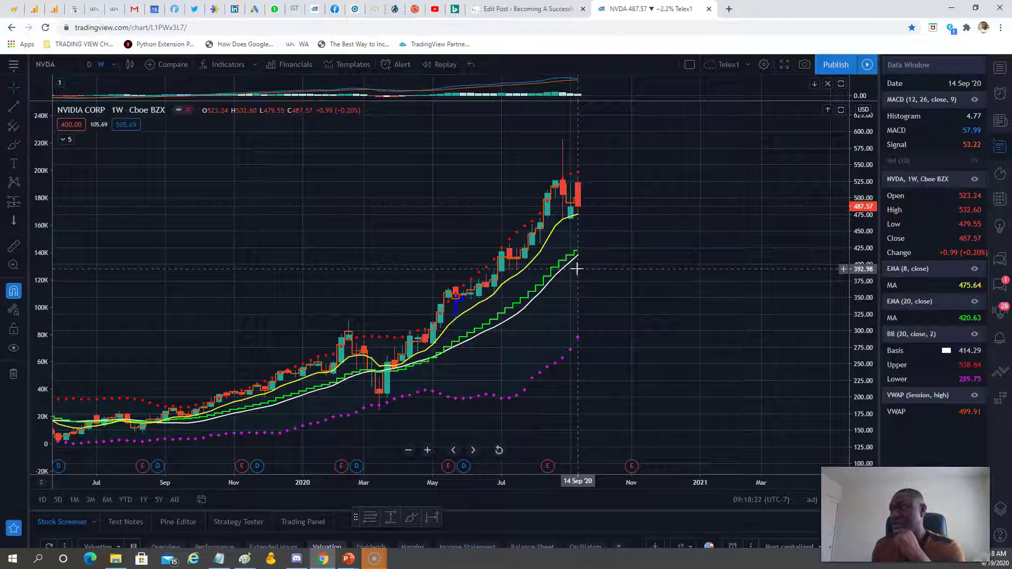
# - Read recent NVDA weekly candle values, including 08 Sep, in the Data Window
pyautogui.click(605, 232)
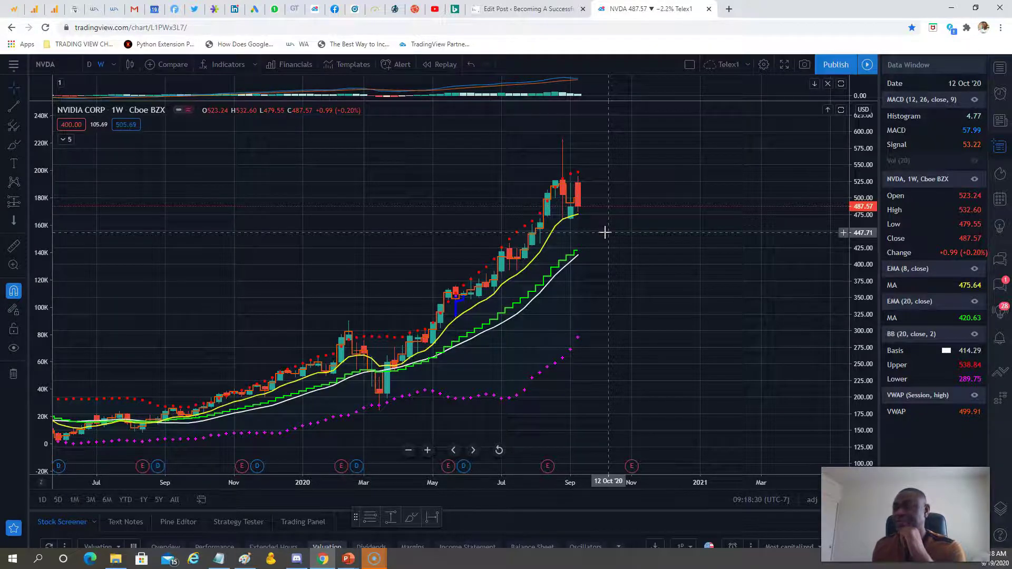
pyautogui.click(547, 246)
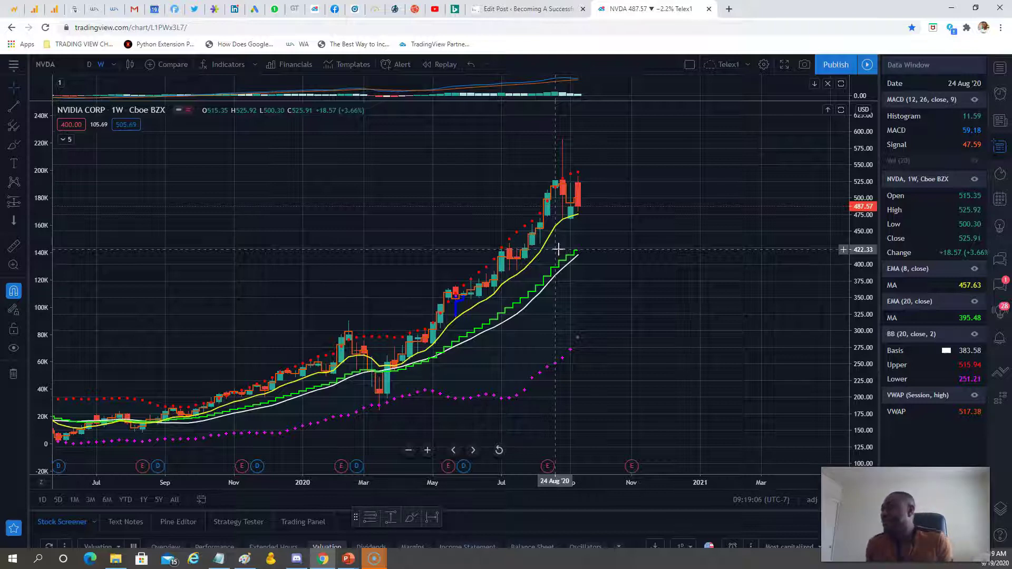
pyautogui.click(557, 249)
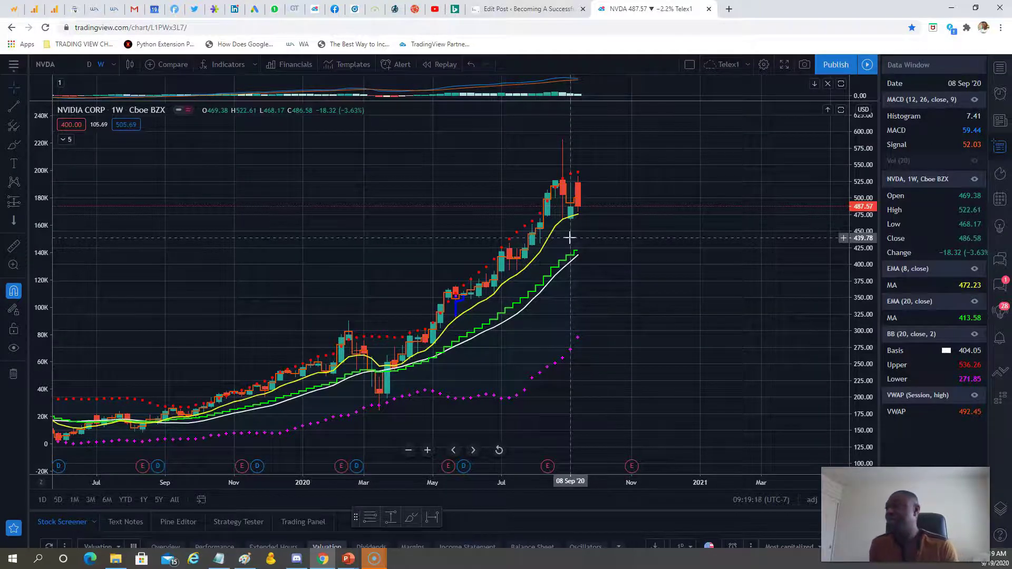
pyautogui.click(48, 64)
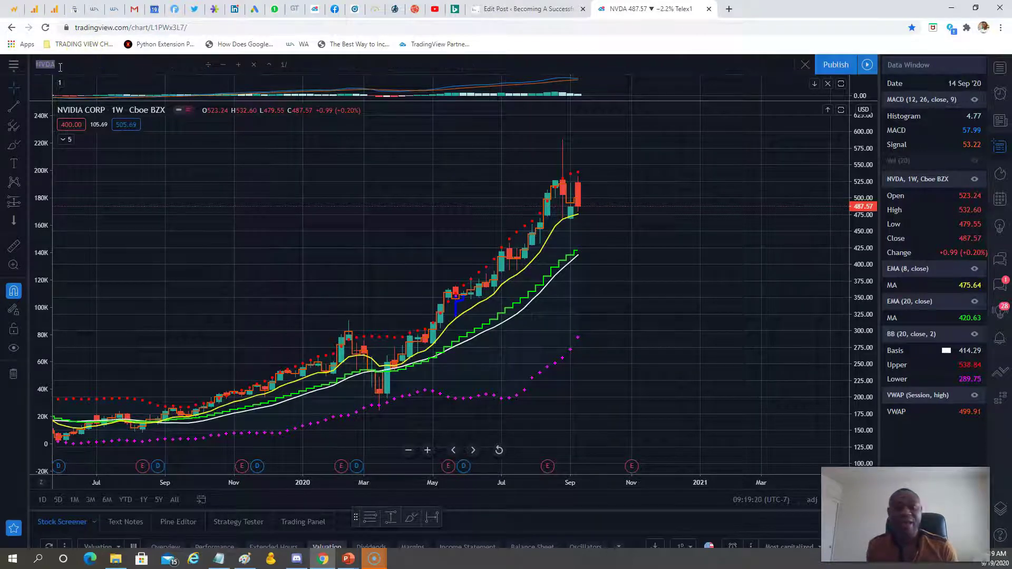
# - Load Facebook Inc (FB) and read its 08 Sep and 14 Sep '20 weekly candles
pyautogui.write('FB')
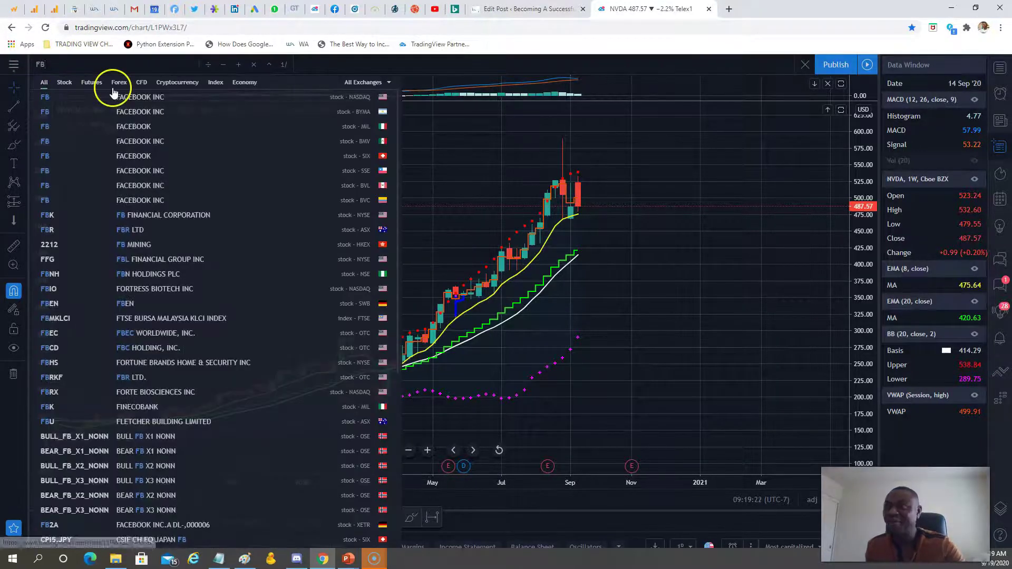
pyautogui.click(124, 97)
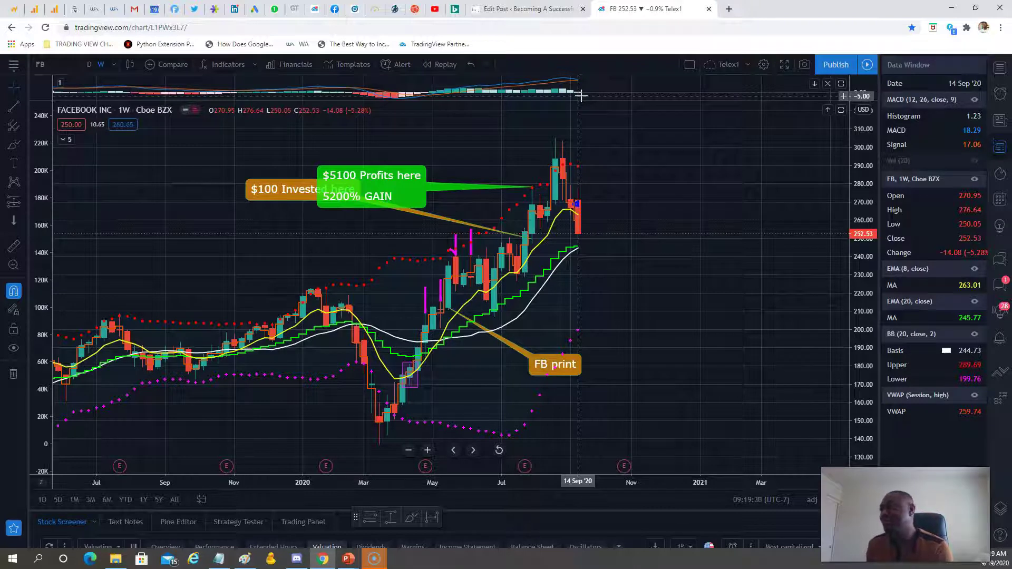
pyautogui.click(582, 100)
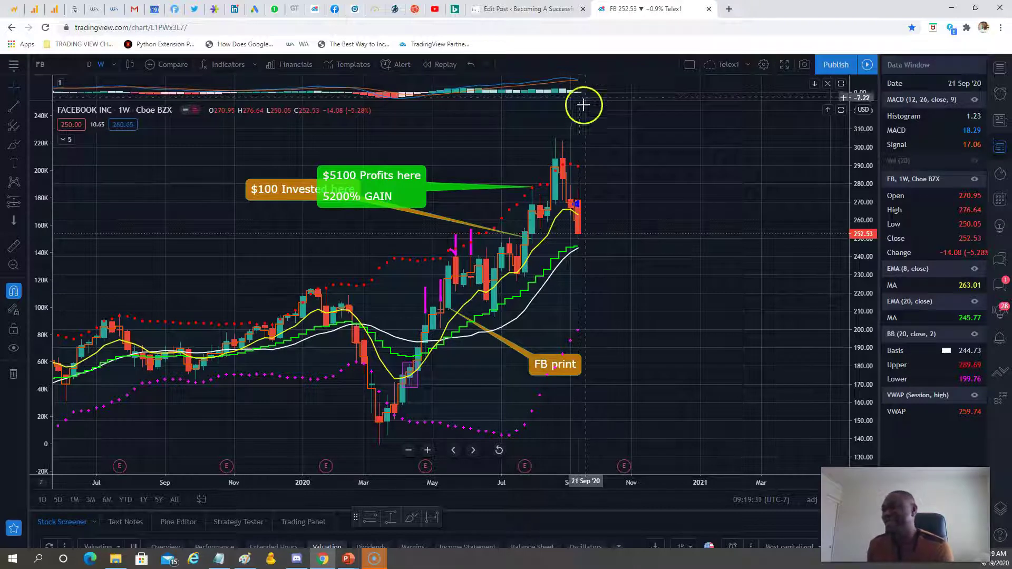
pyautogui.click(569, 272)
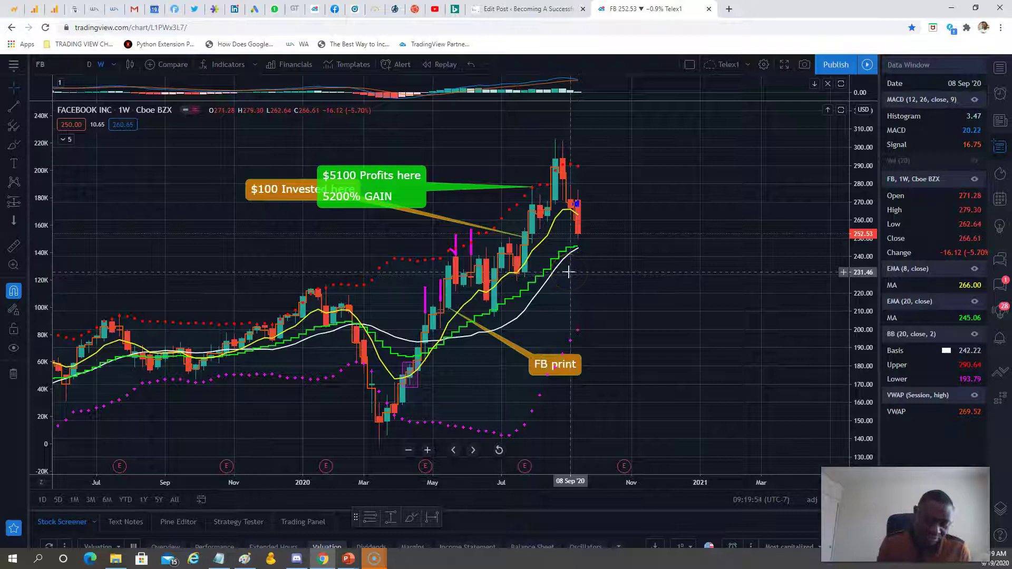
pyautogui.click(719, 129)
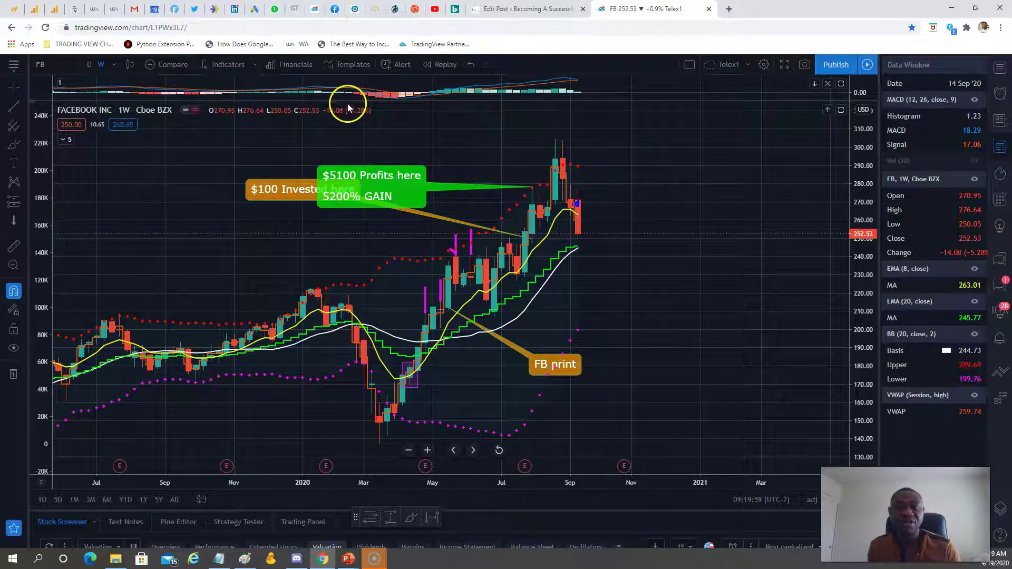
# - Load Virgin Galactic (SPCE) and point out recent candles near the moving averages
pyautogui.click(42, 65)
pyautogui.write('SPCE')
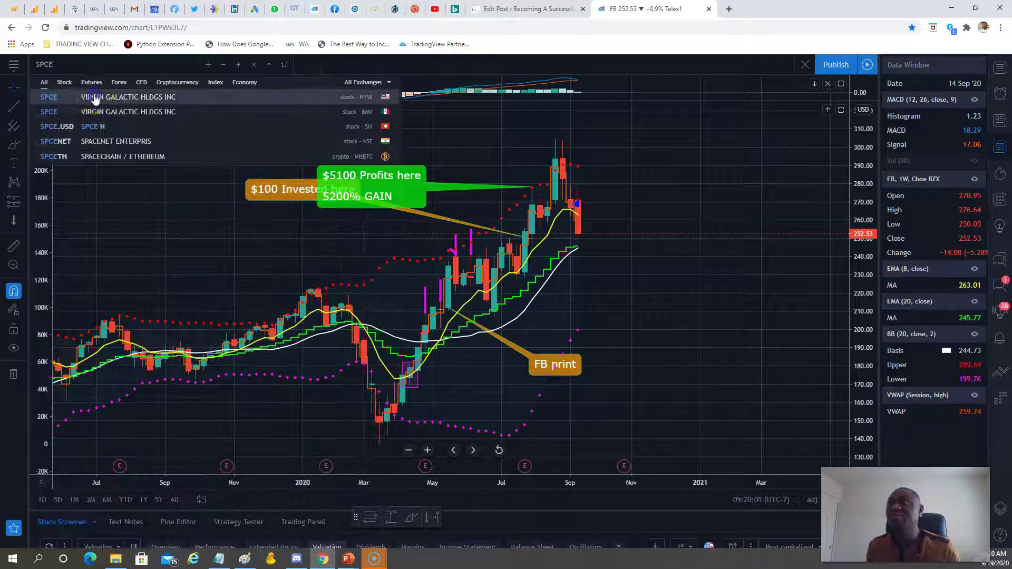
pyautogui.click(94, 87)
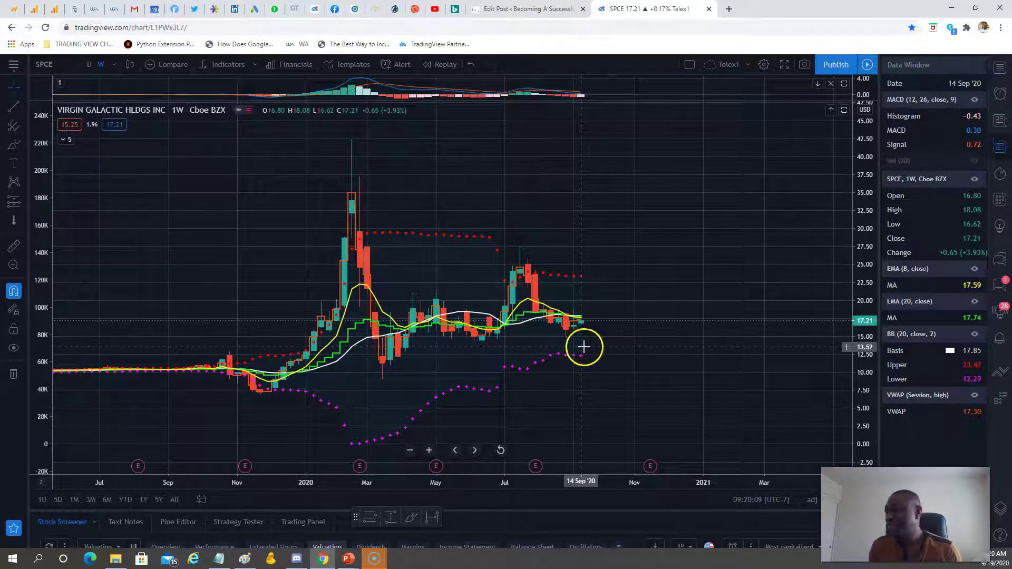
pyautogui.click(542, 316)
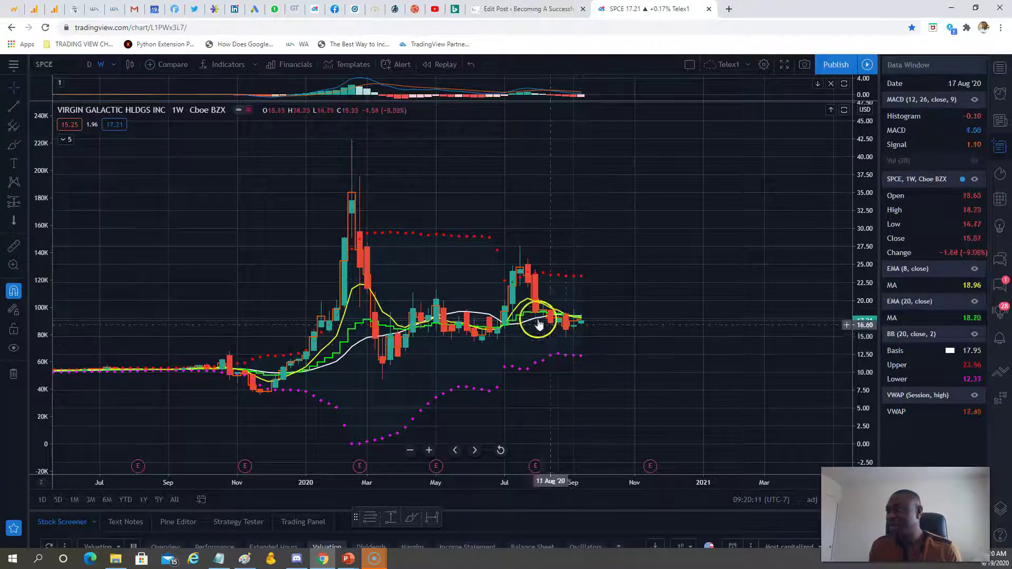
pyautogui.click(529, 270)
pyautogui.click(578, 328)
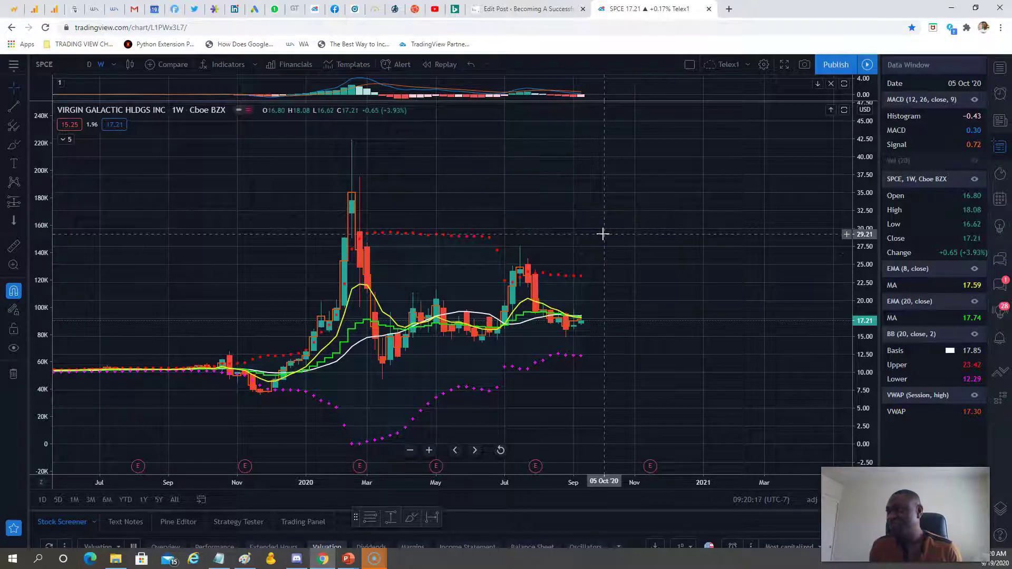
# - Zoom in and shift the SPCE chart to focus on December through September
pyautogui.click(429, 450)
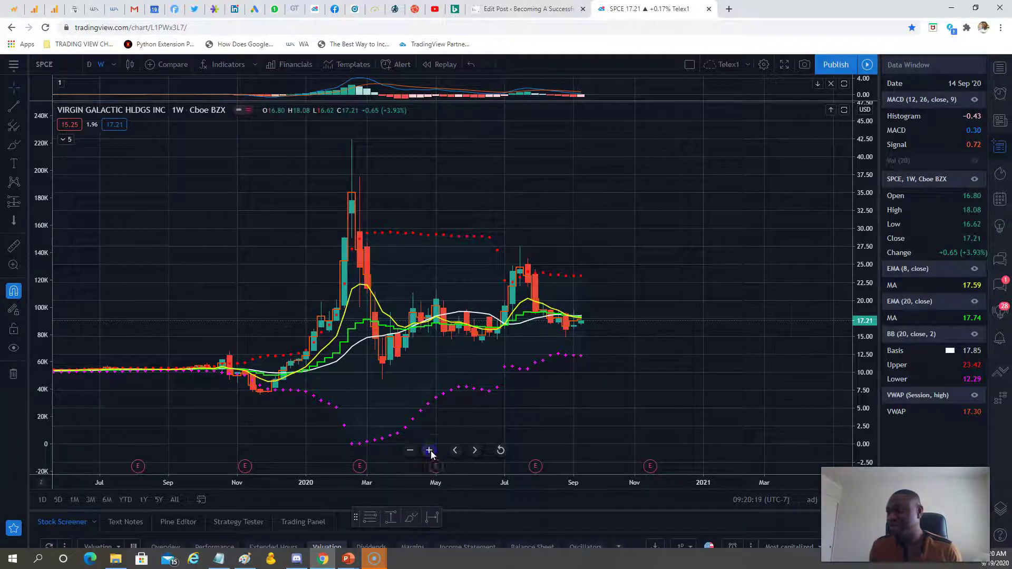
pyautogui.click(455, 451)
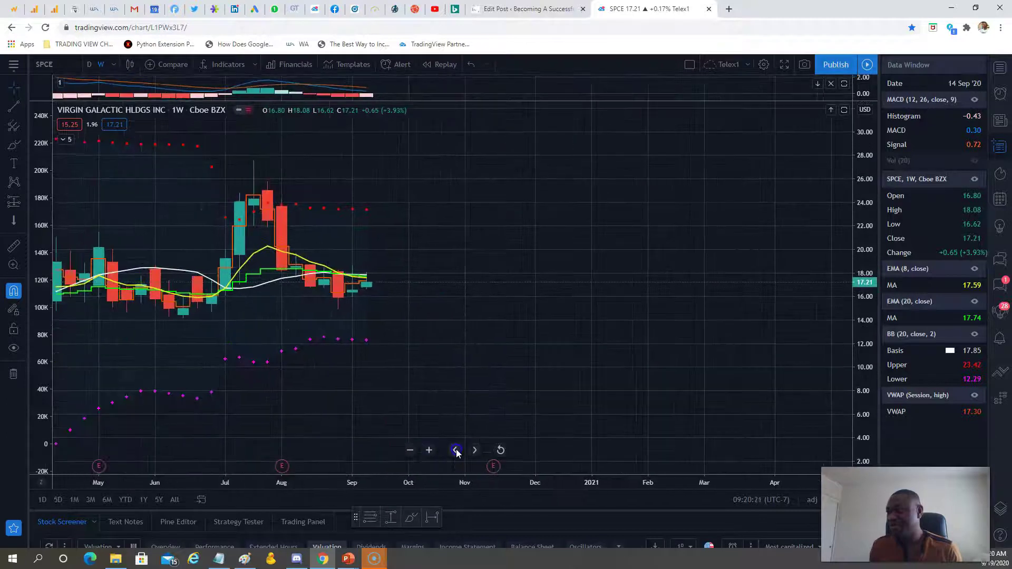
pyautogui.moveTo(457, 452); pyautogui.dragTo(456, 452)
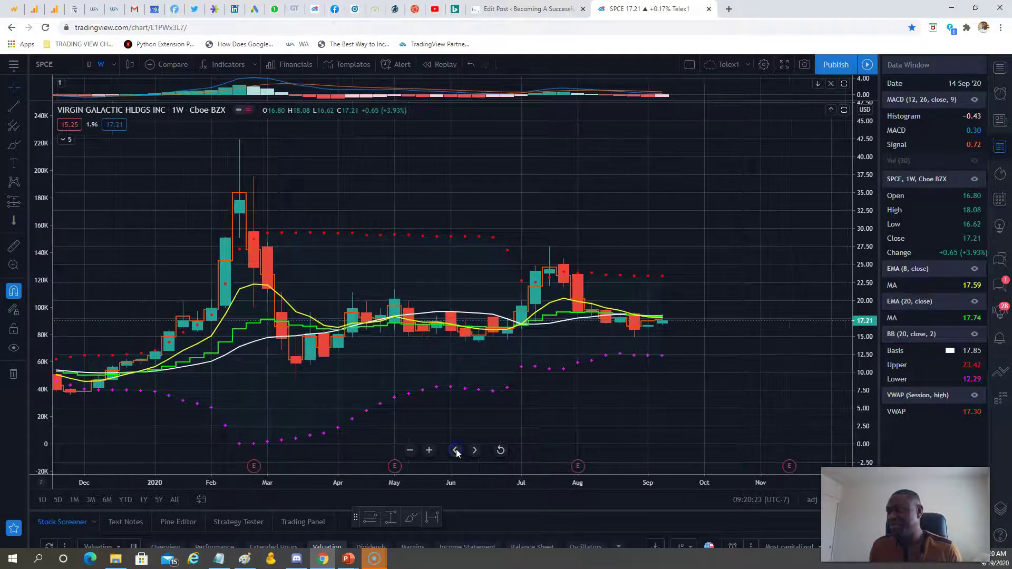
pyautogui.click(354, 199)
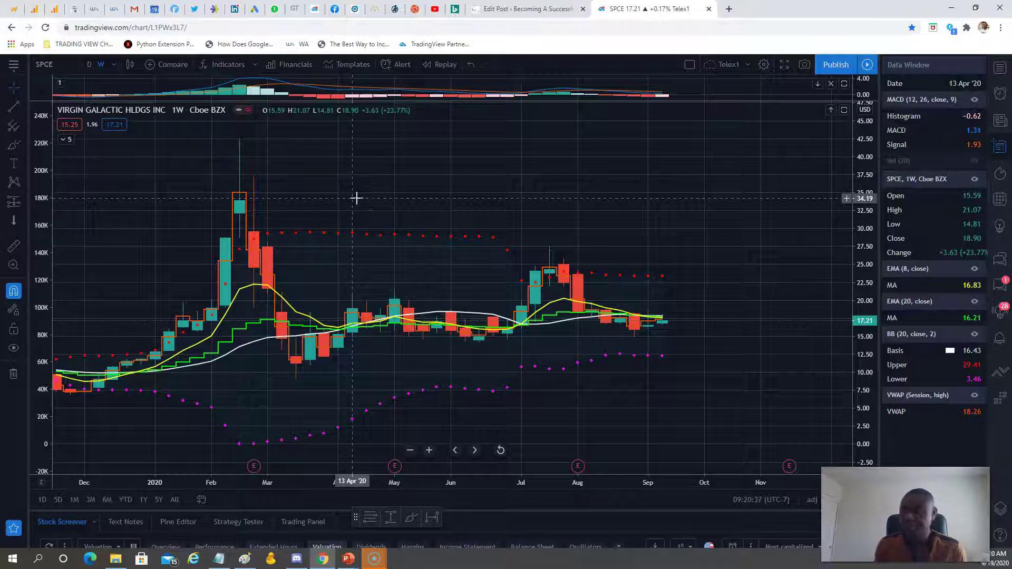
pyautogui.click(63, 66)
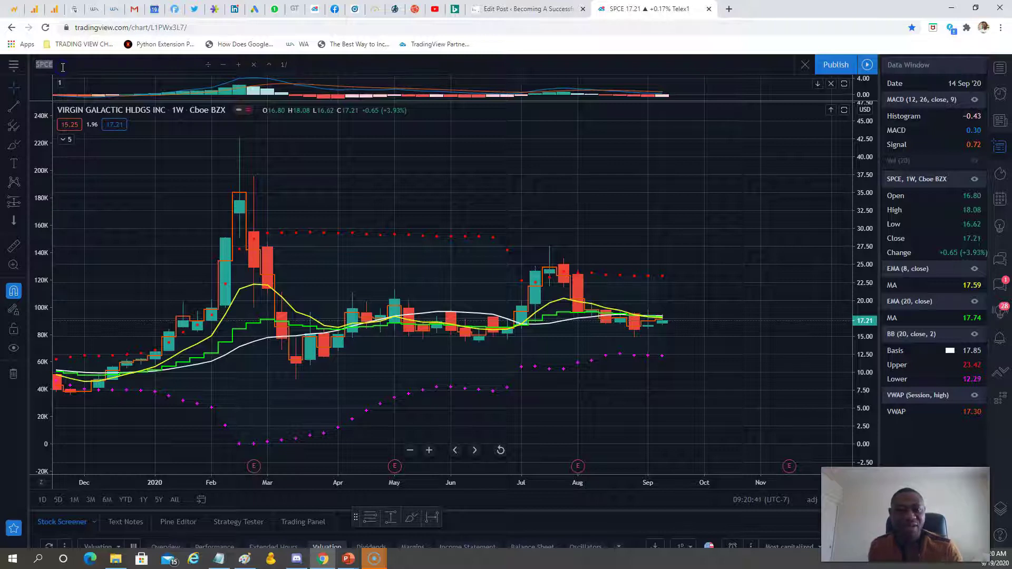
# - Load the IBM weekly chart, check its 31 Aug bar, and bring up the interval list
pyautogui.write('IBM')
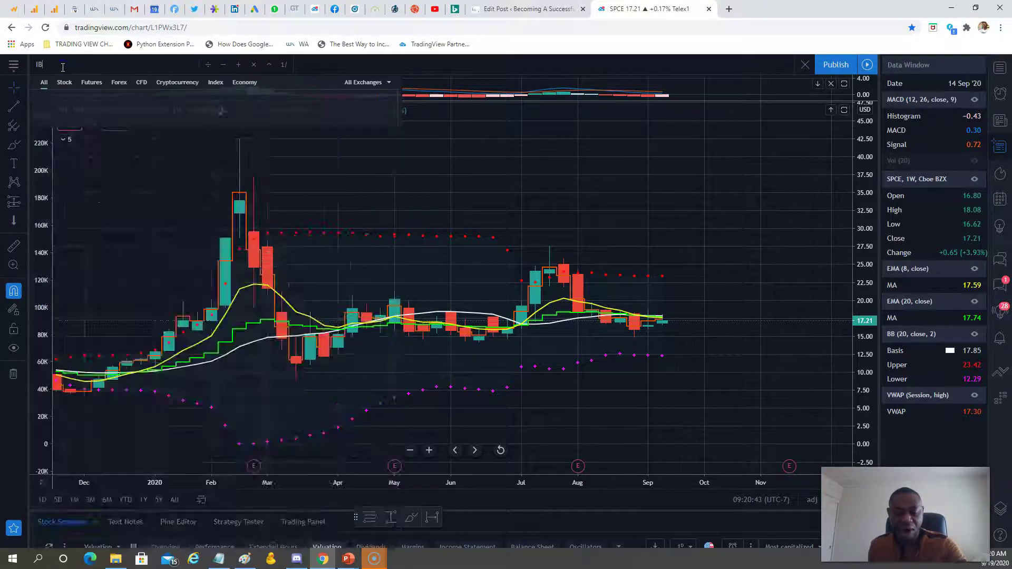
pyautogui.click(95, 97)
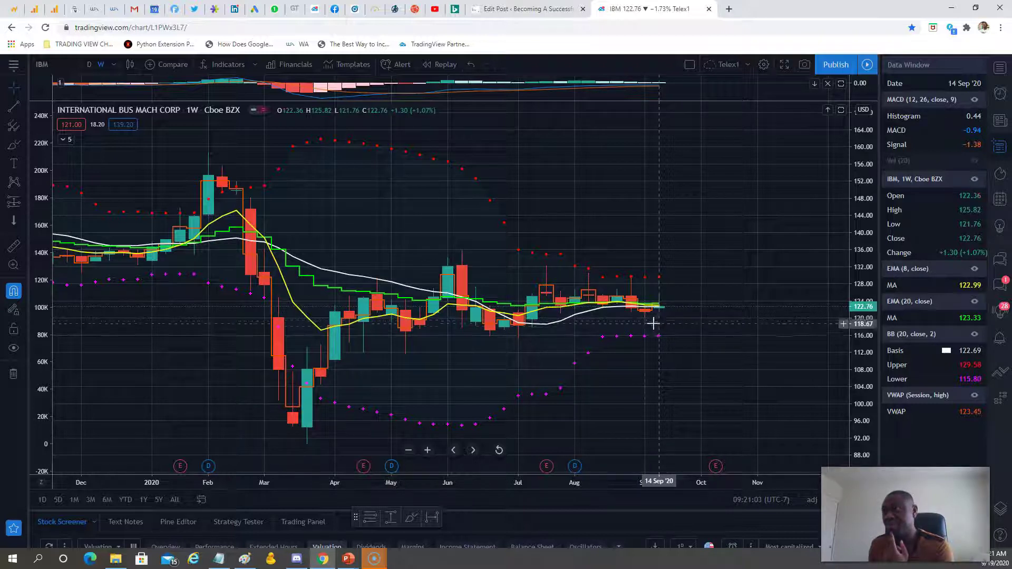
pyautogui.click(647, 323)
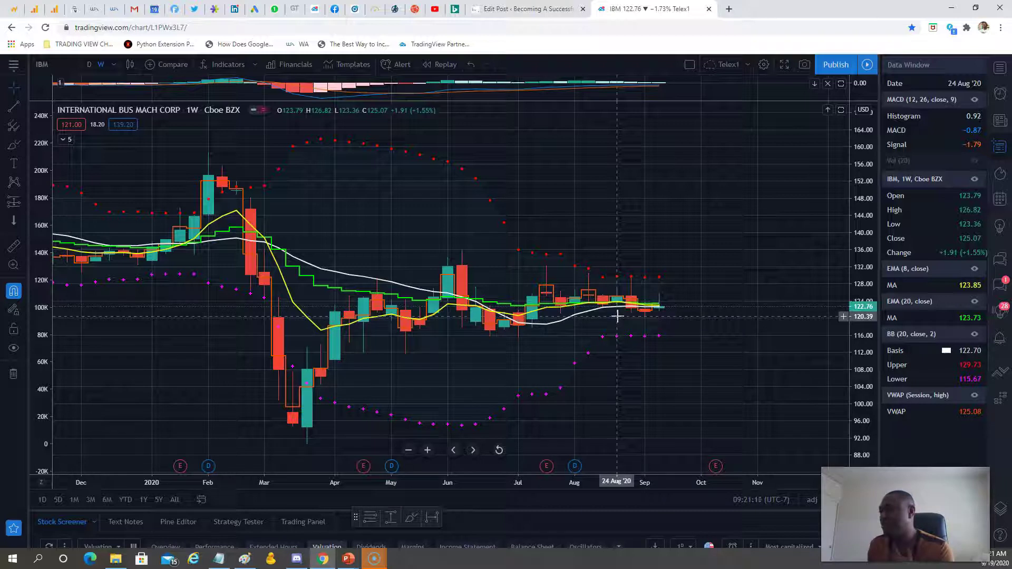
pyautogui.click(583, 316)
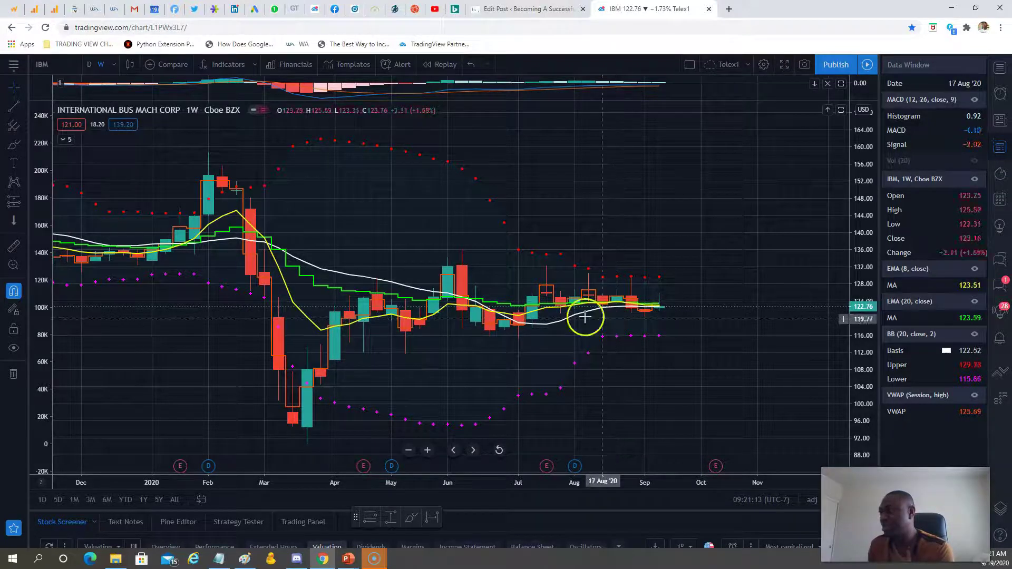
pyautogui.click(158, 85)
# - View IBM on the '1 day' interval briefly, then return it to '1 week'
pyautogui.click(111, 66)
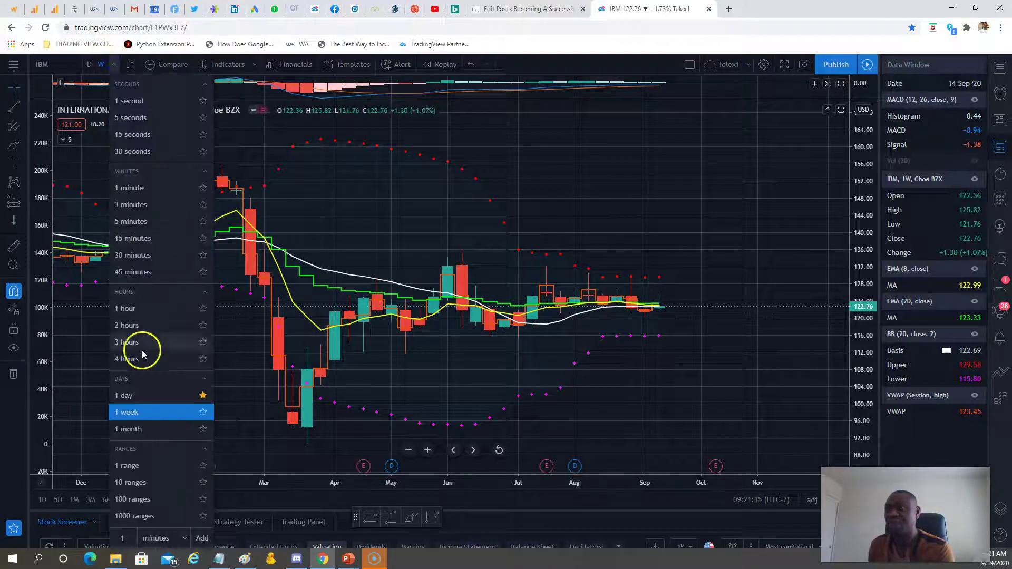
pyautogui.click(129, 392)
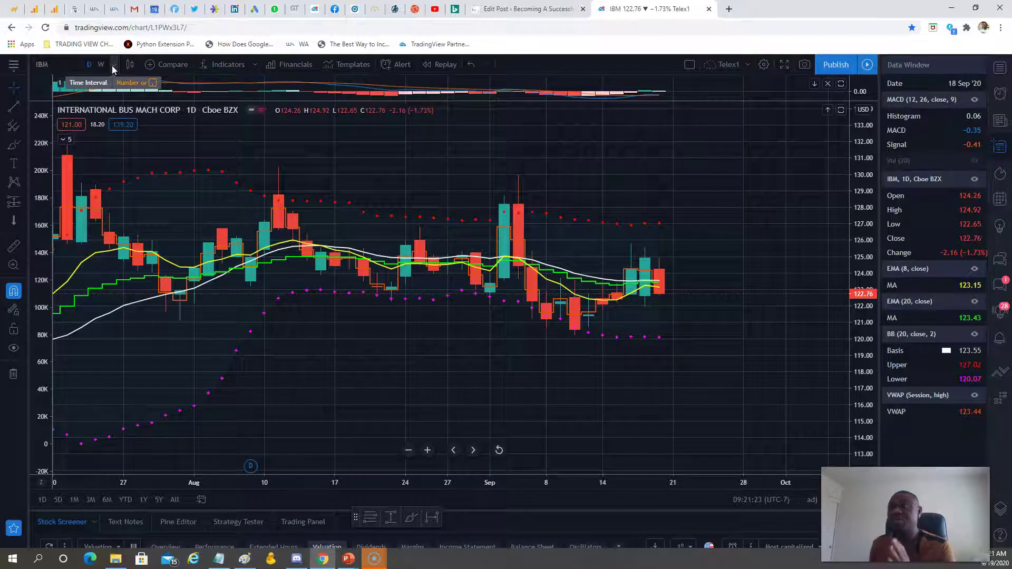
pyautogui.click(113, 65)
pyautogui.click(132, 412)
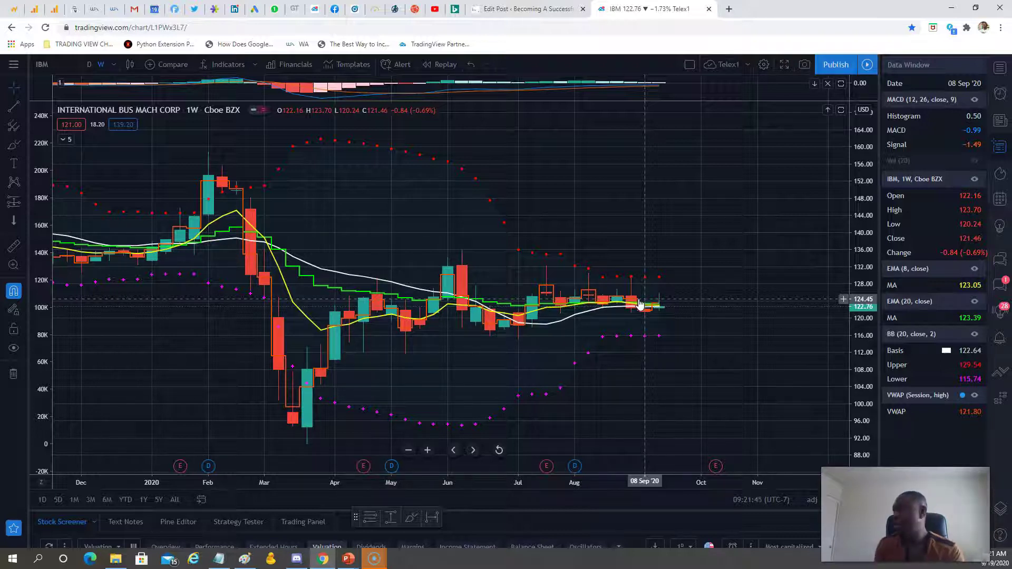
pyautogui.click(616, 336)
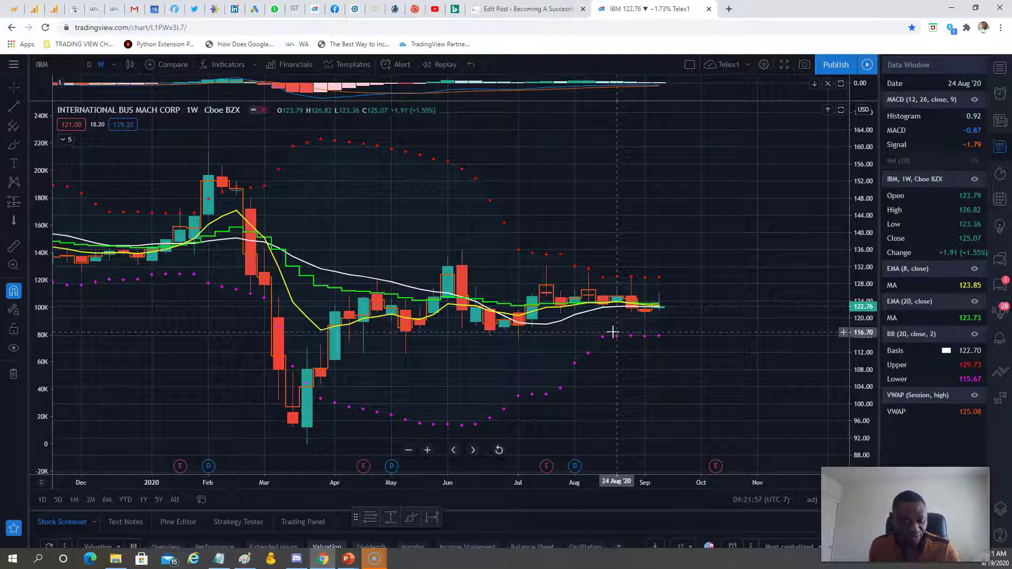
pyautogui.click(524, 334)
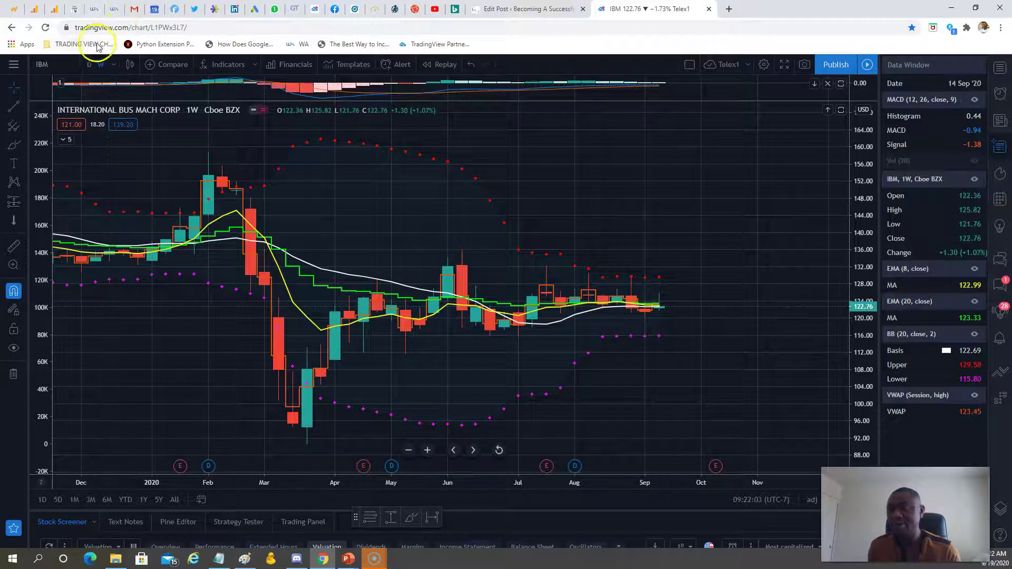
# - Load Caterpillar (CAT) and zoom out so the weekly candles start around Sep 2019
pyautogui.click(42, 65)
pyautogui.write('CAT')
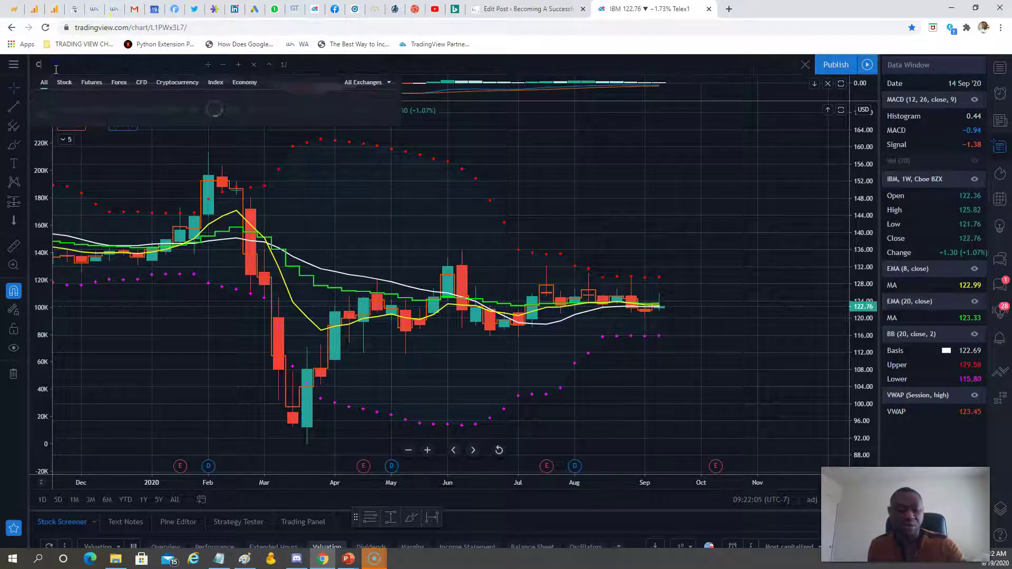
pyautogui.click(113, 102)
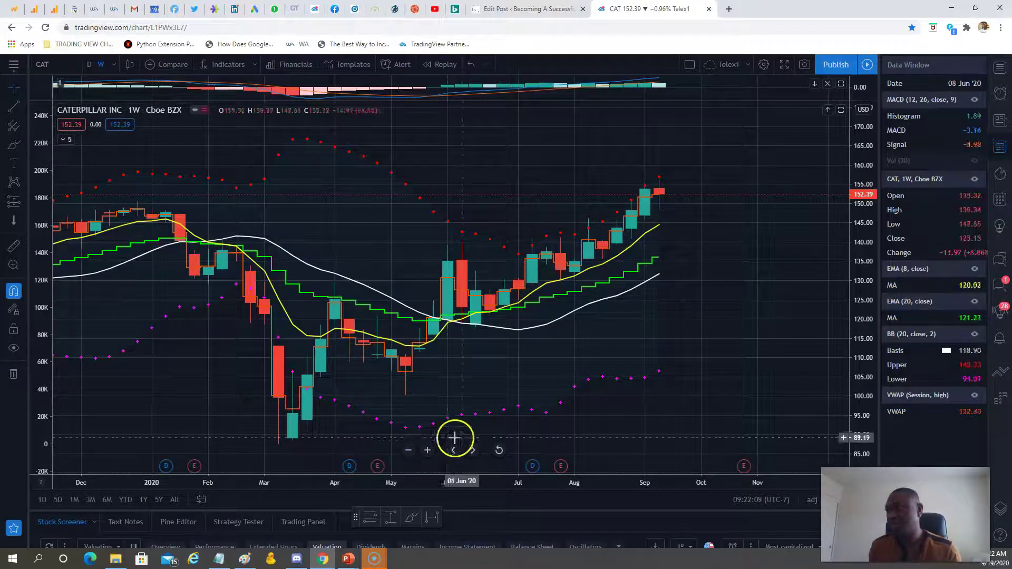
pyautogui.click(409, 450)
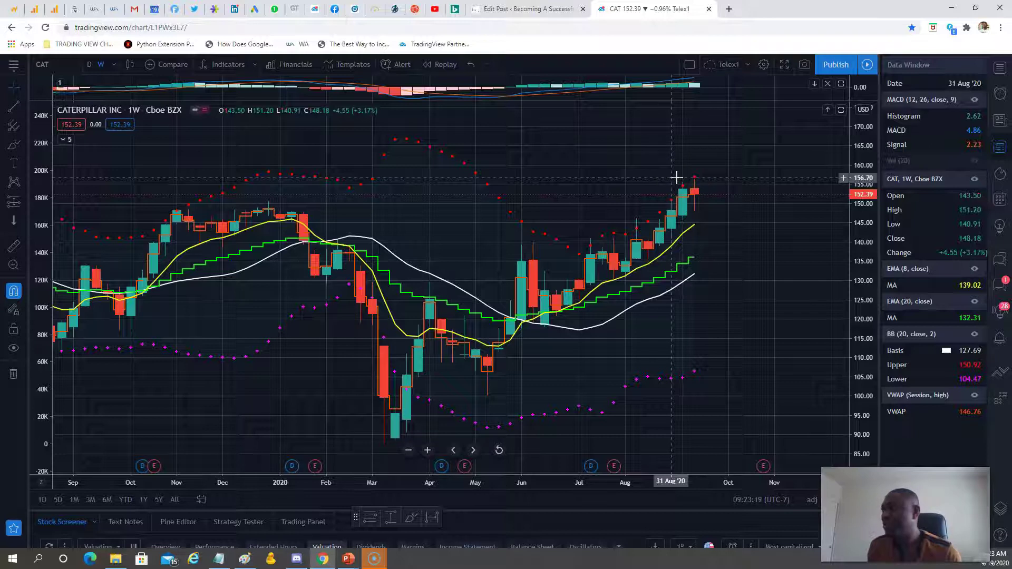
# - Read the CAT weekly bar values for 08 Sep, 31 Aug and 24 Aug
pyautogui.click(678, 165)
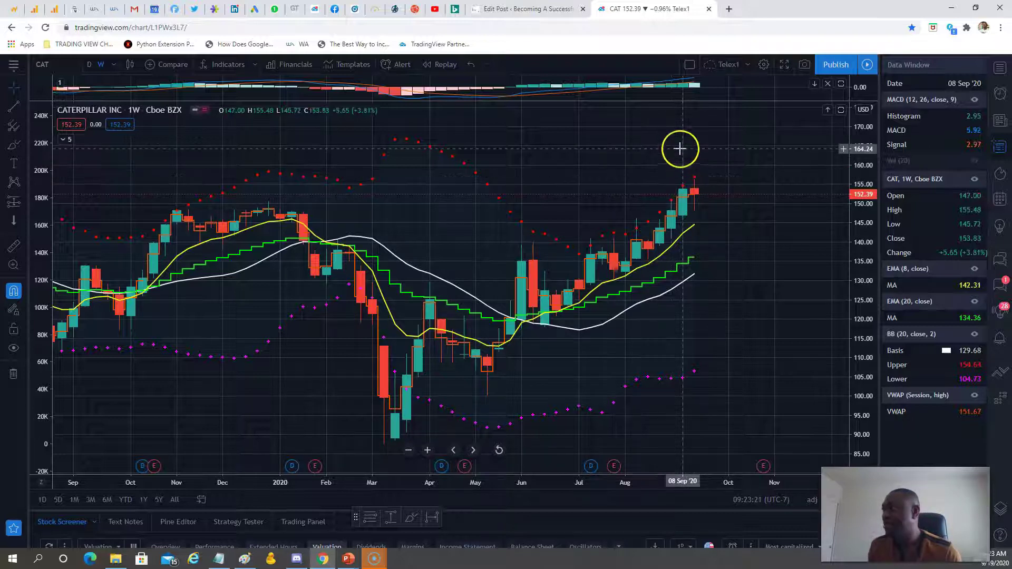
pyautogui.click(679, 157)
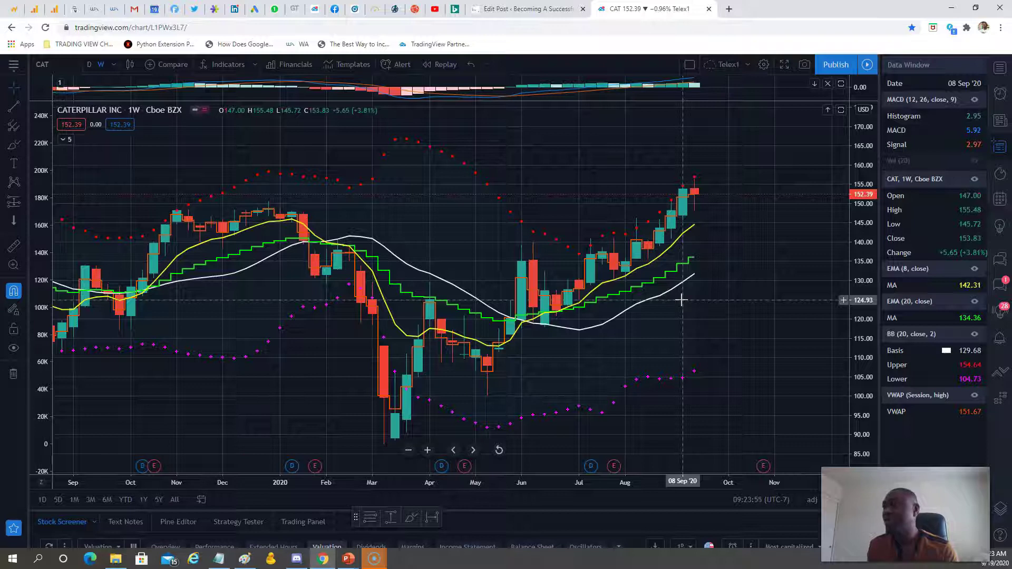
pyautogui.click(669, 306)
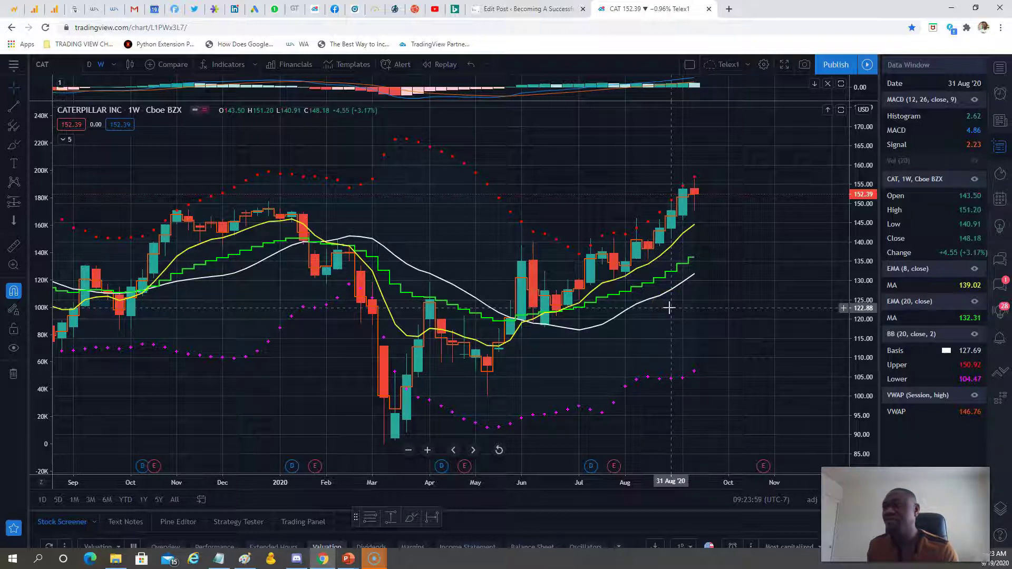
pyautogui.click(655, 315)
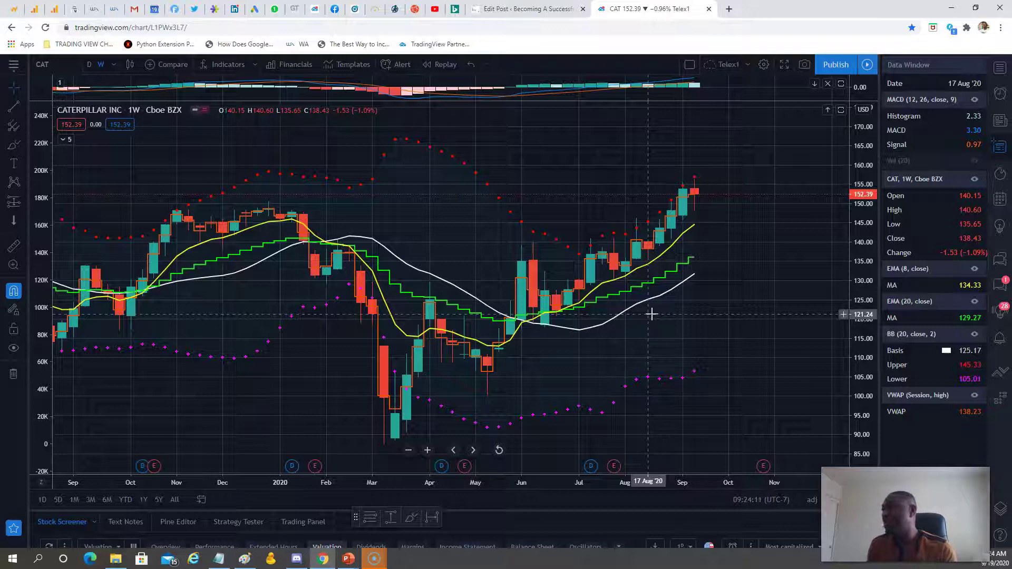
# - Check the 8-period EMA line on the CAT chart, then start a new symbol search
pyautogui.click(691, 231)
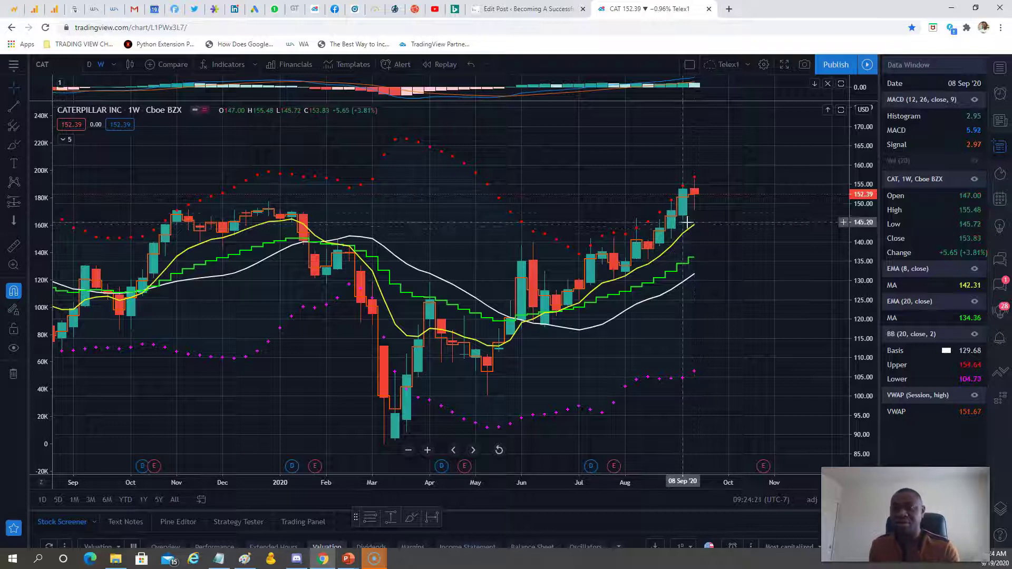
pyautogui.click(578, 129)
pyautogui.click(312, 312)
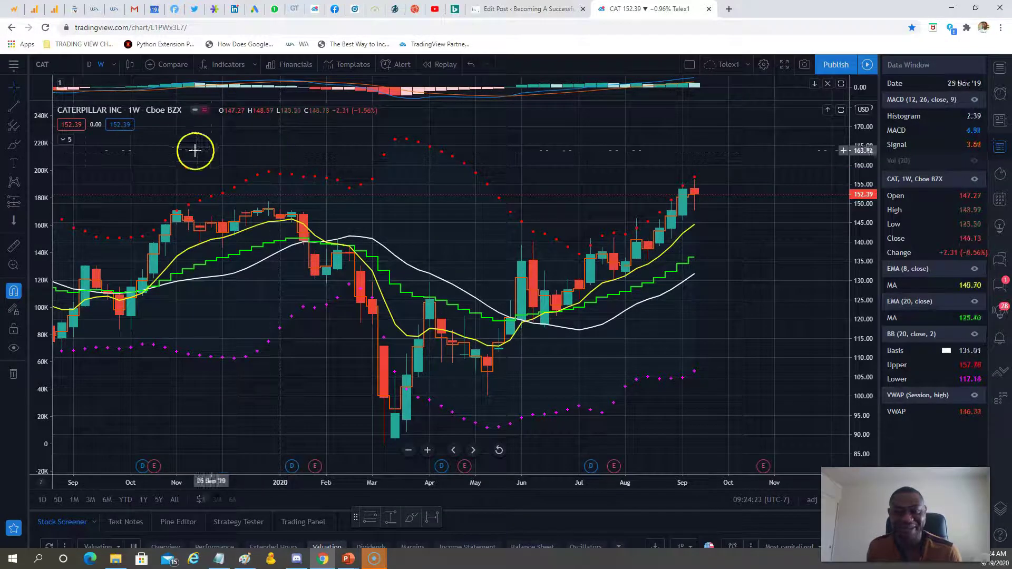
pyautogui.click(54, 65)
# - Load Target (TGT) and zoom out twice so the weekly chart starts in early 2019
pyautogui.write('T')
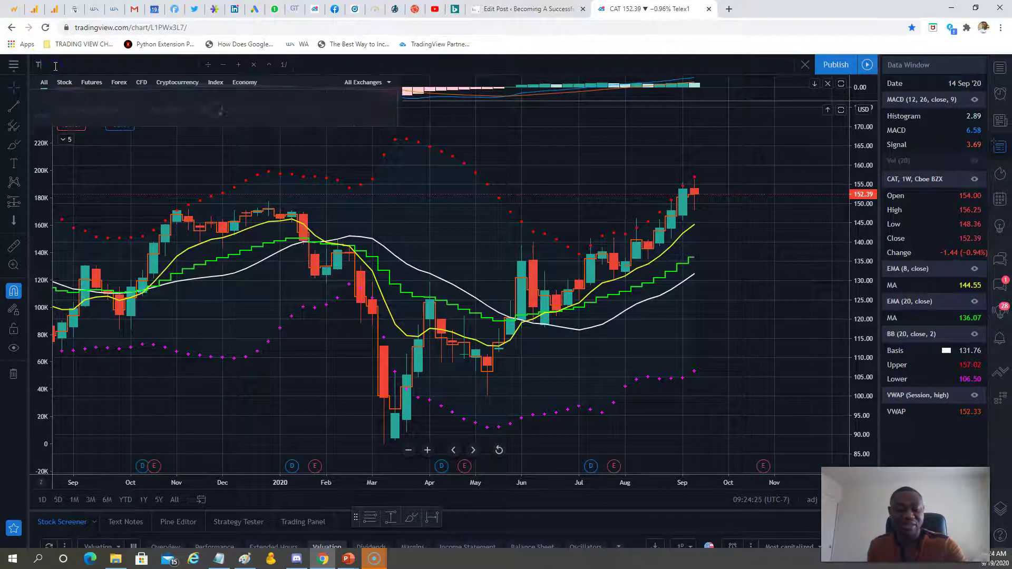
pyautogui.write('GT')
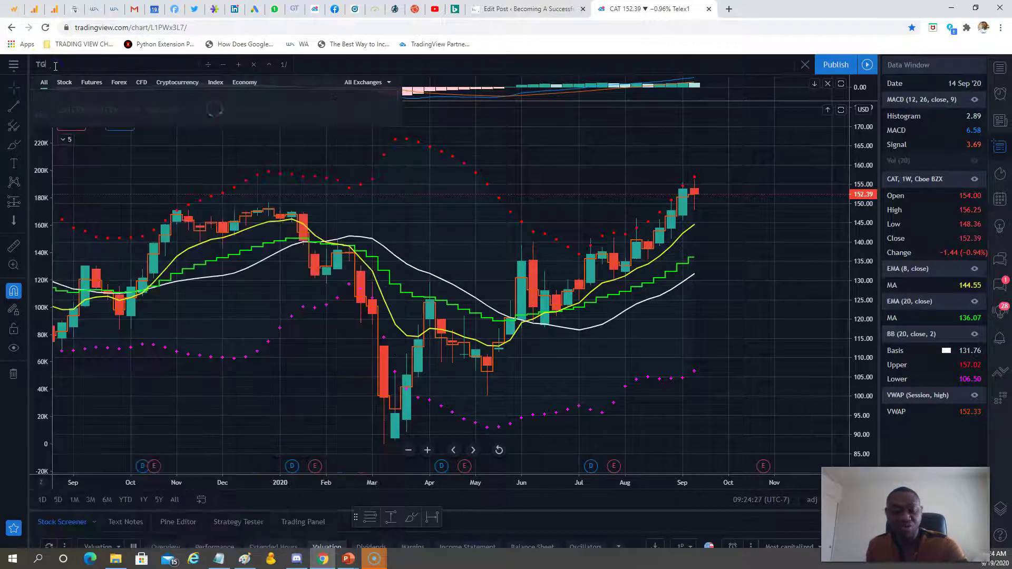
pyautogui.click(329, 199)
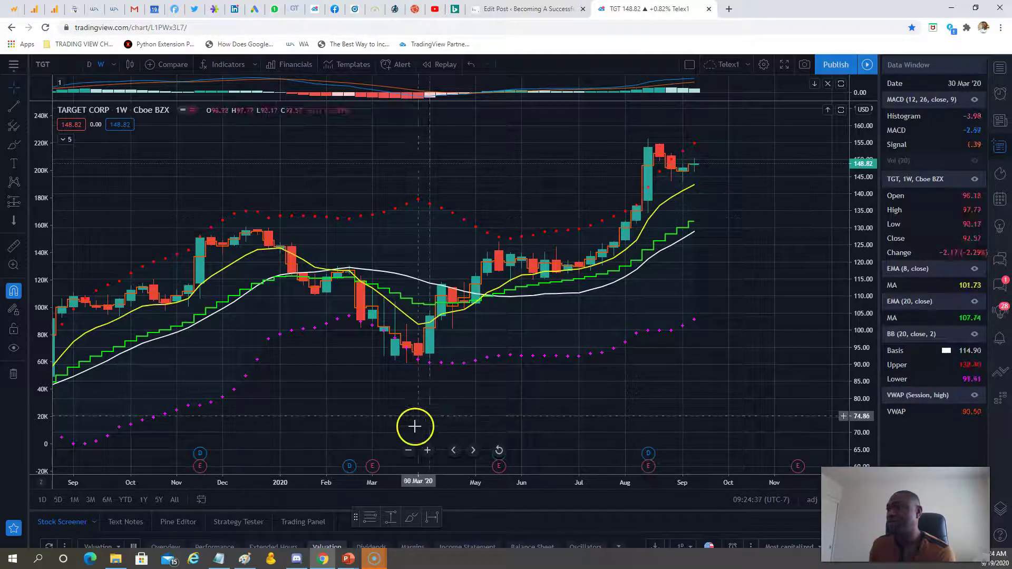
pyautogui.click(408, 450)
pyautogui.click(408, 450)
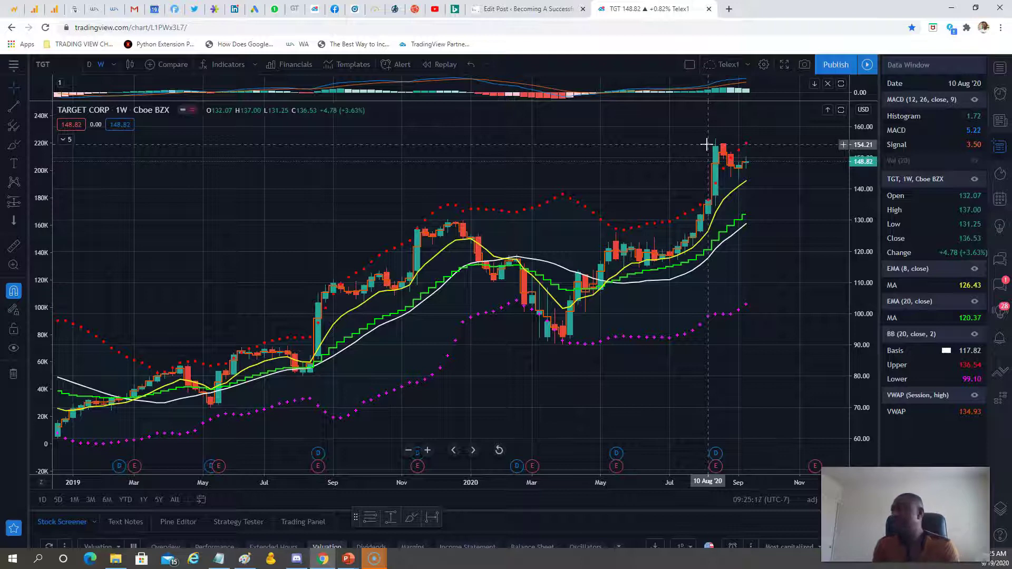
pyautogui.click(716, 149)
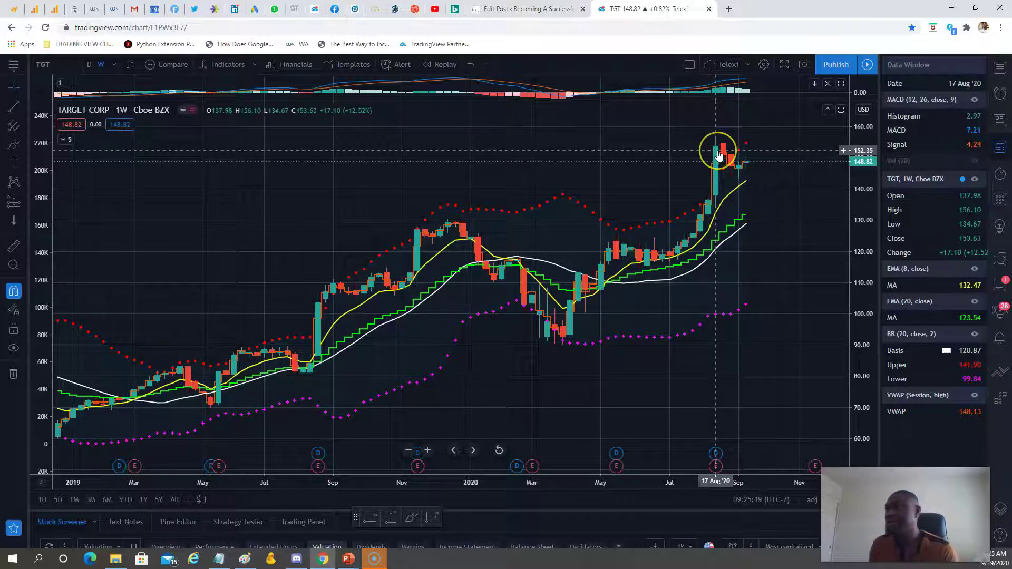
pyautogui.click(720, 158)
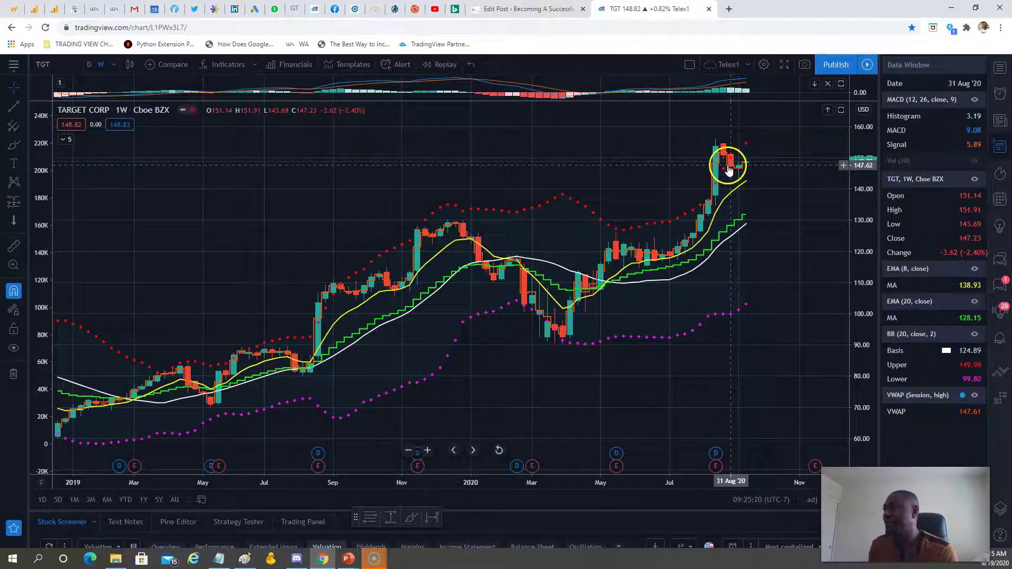
pyautogui.click(744, 193)
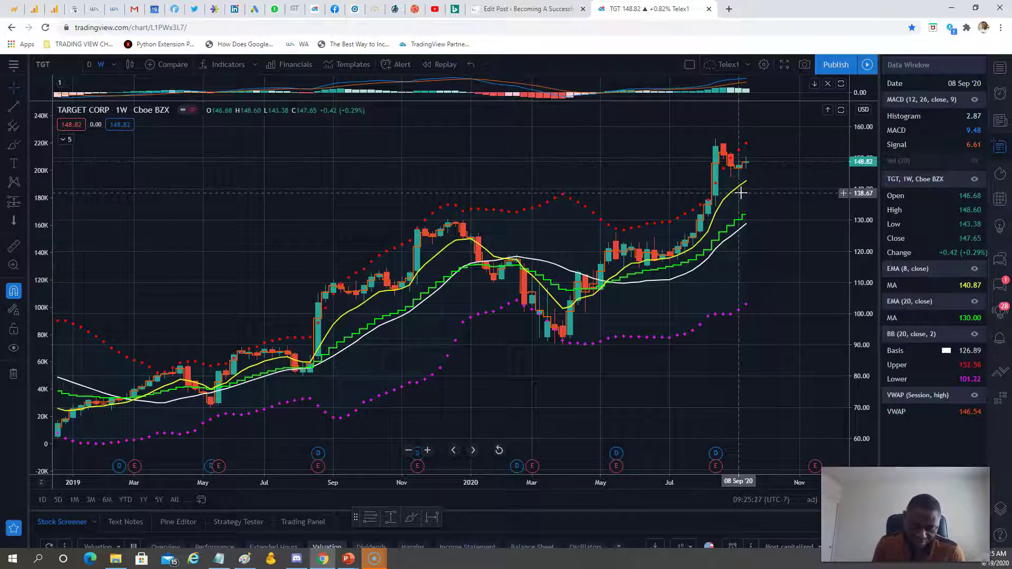